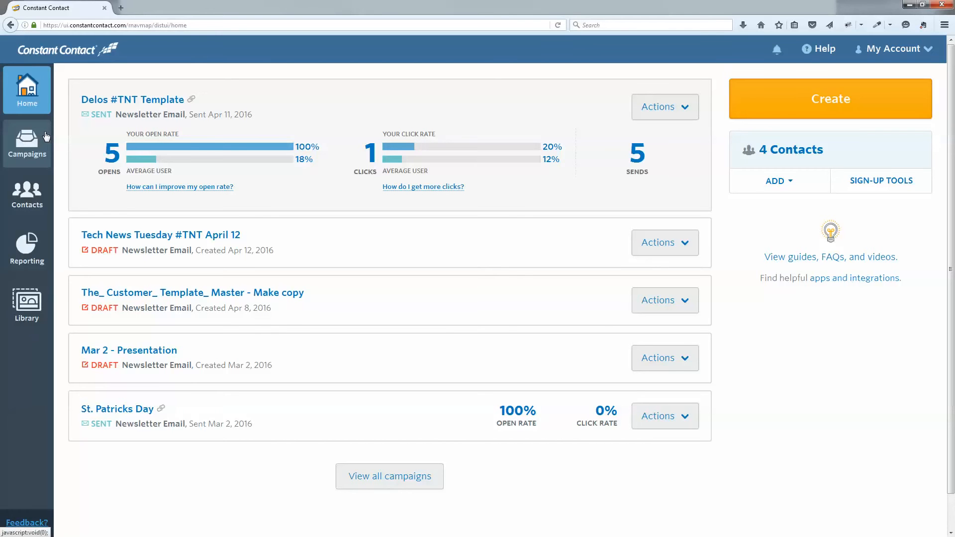
Create a new email campaign from the saved Delos #TNT Template.
click(46, 136)
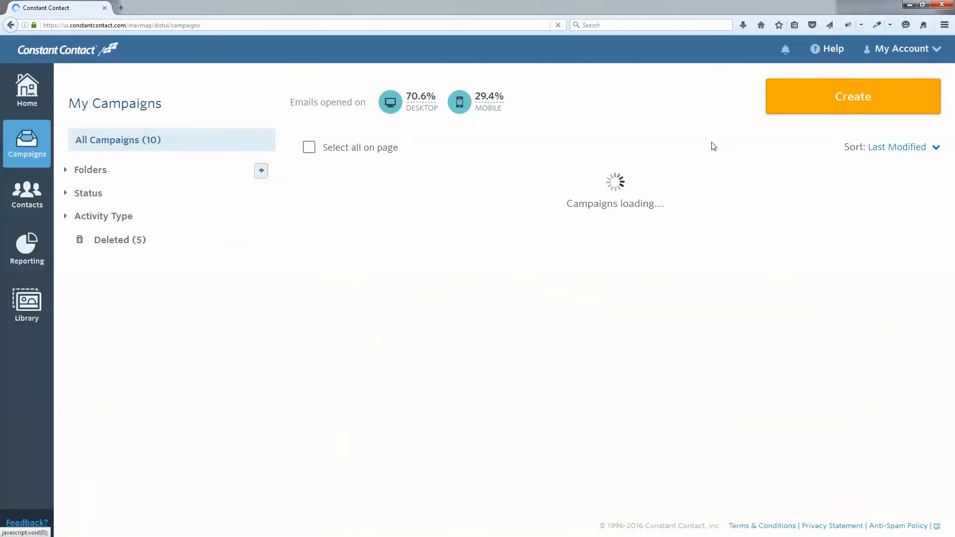
click(863, 98)
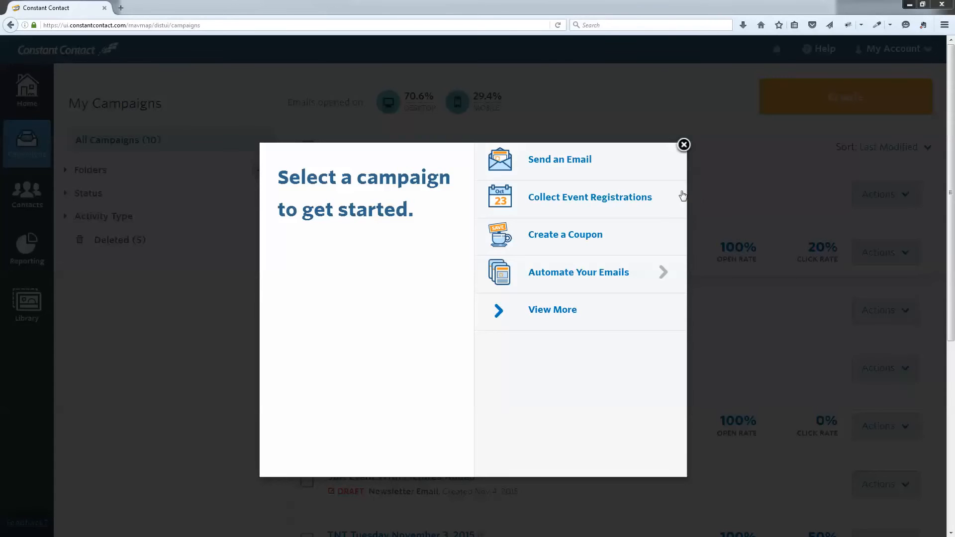
click(543, 171)
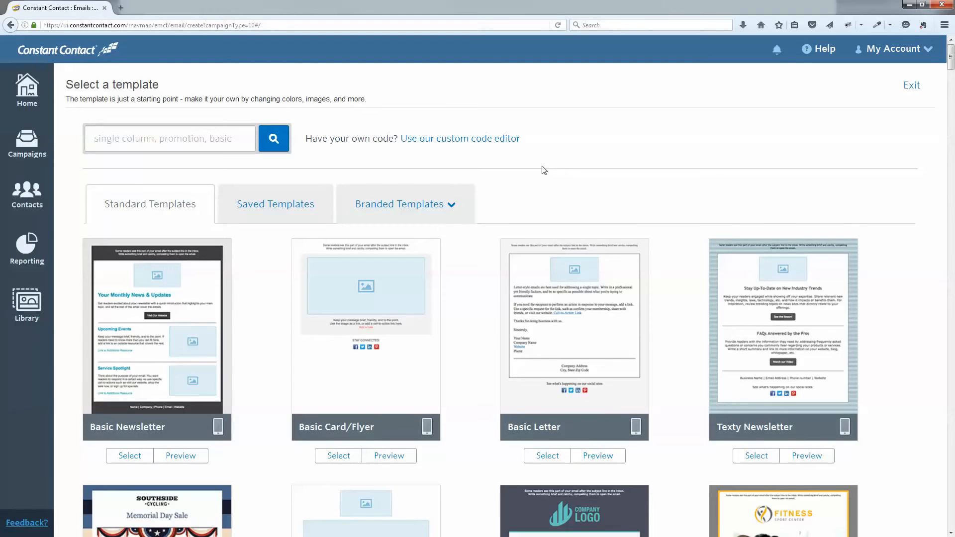
click(283, 207)
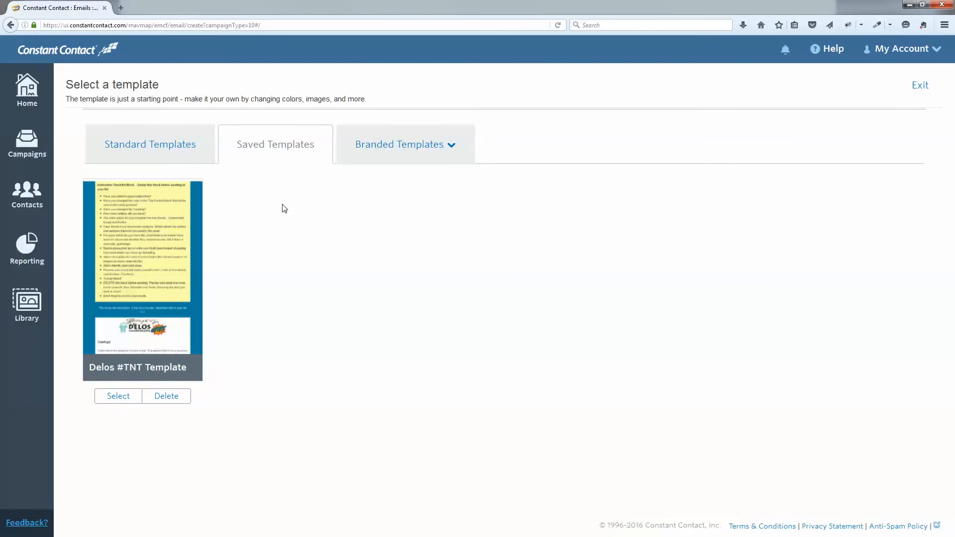
click(119, 398)
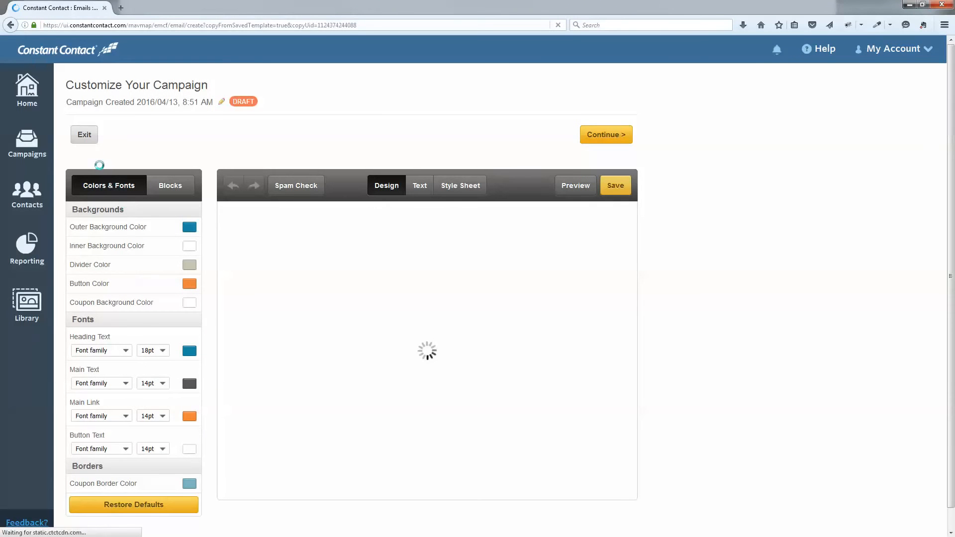
Rename the campaign as "TNT April 10".
click(117, 101)
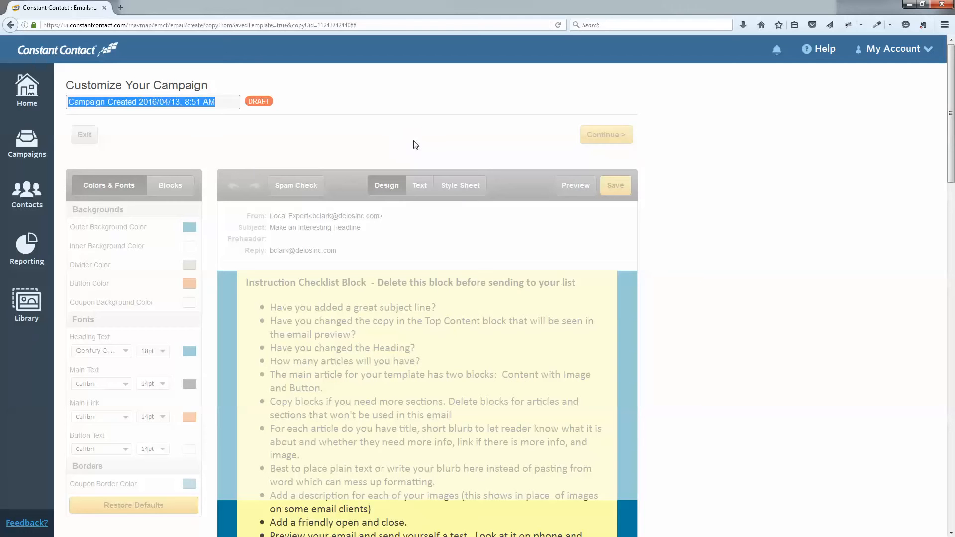
text(TNT)
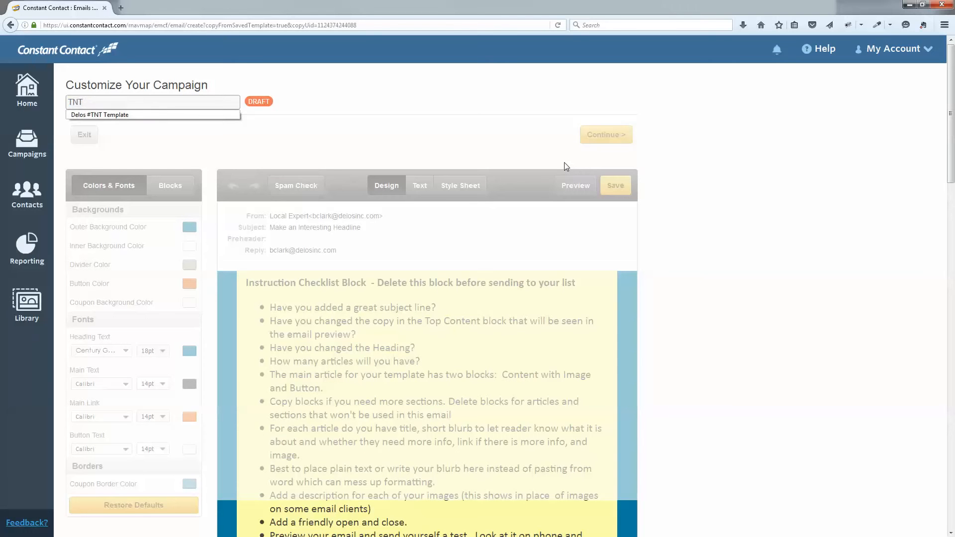
text( April 10)
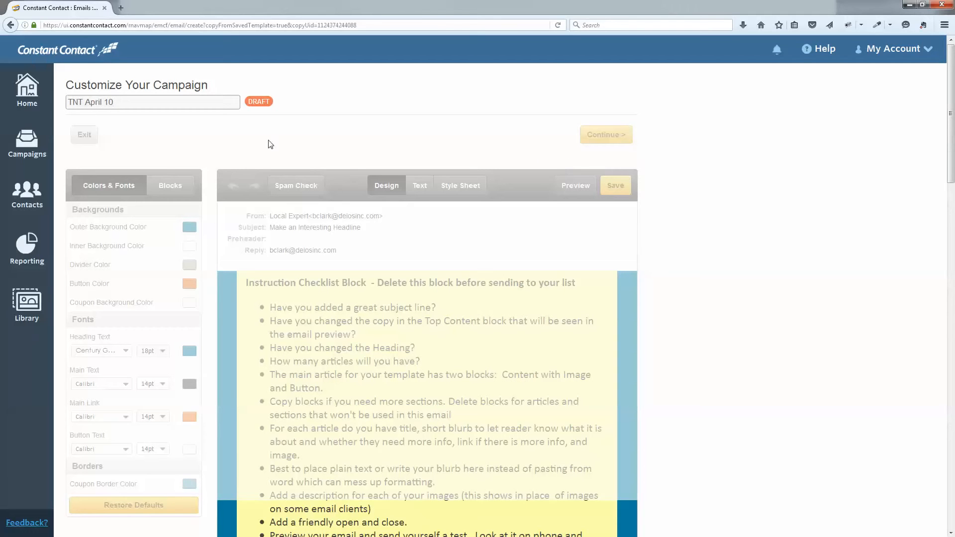
click(260, 101)
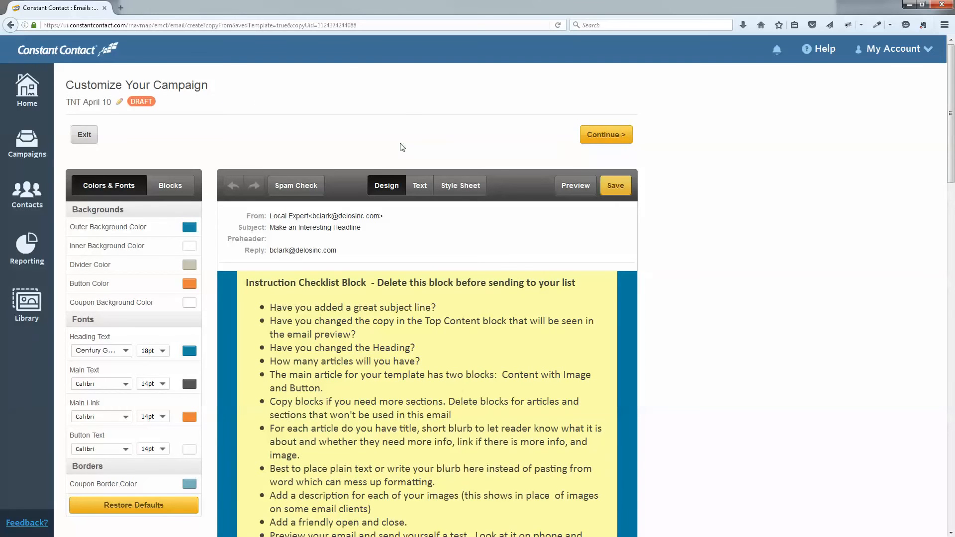
Delete the yellow instruction checklist block from the start of the email.
scroll(539, 273, down, 3)
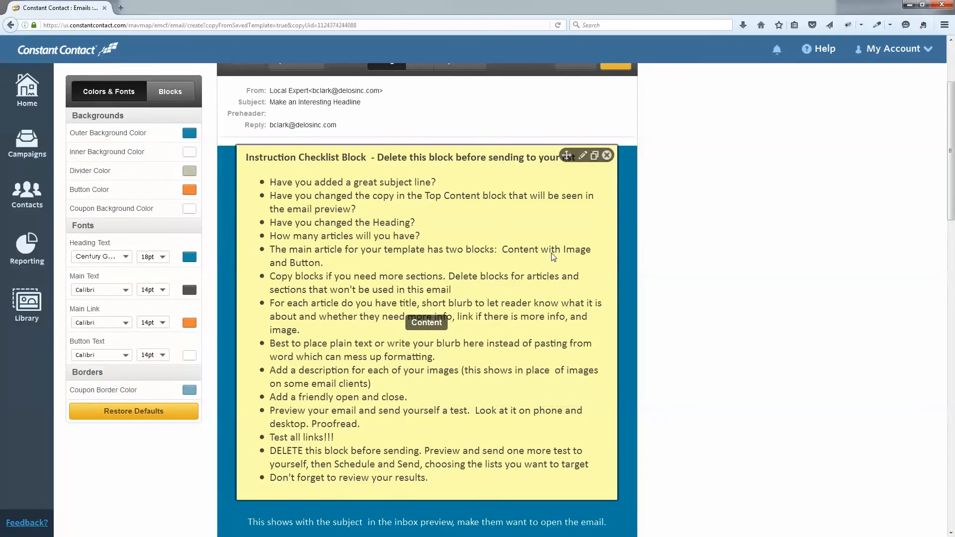
click(606, 155)
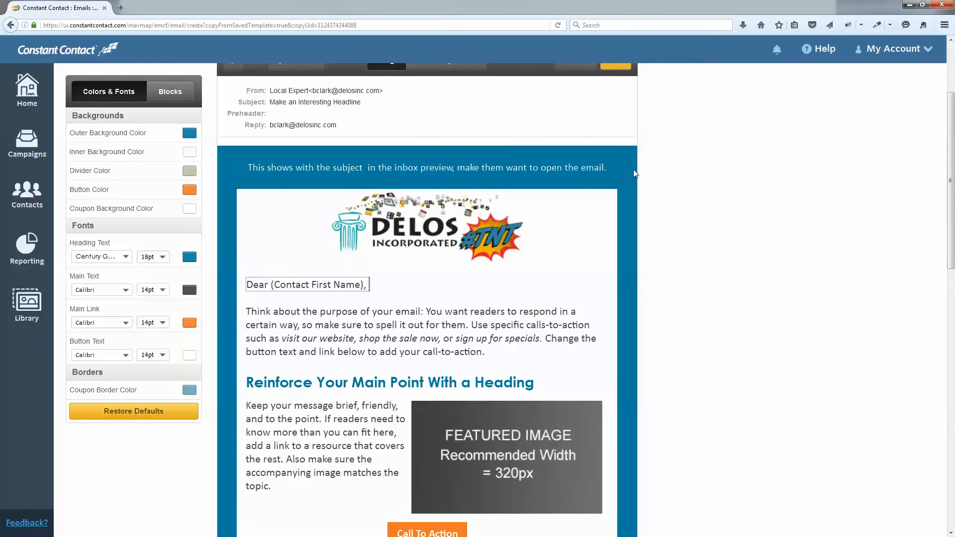
mouse_move(591, 171)
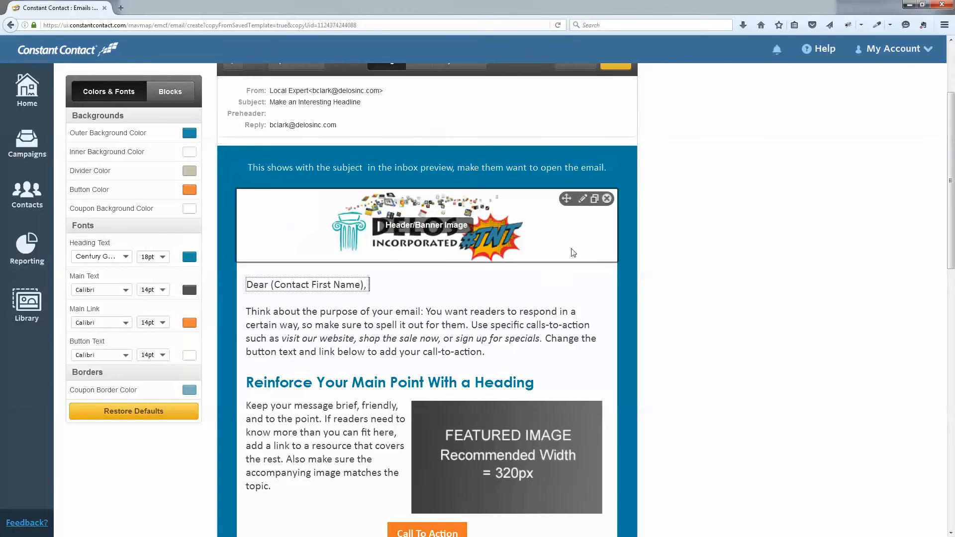
Delete the Triple Content block above the closing message.
scroll(567, 271, down, 3)
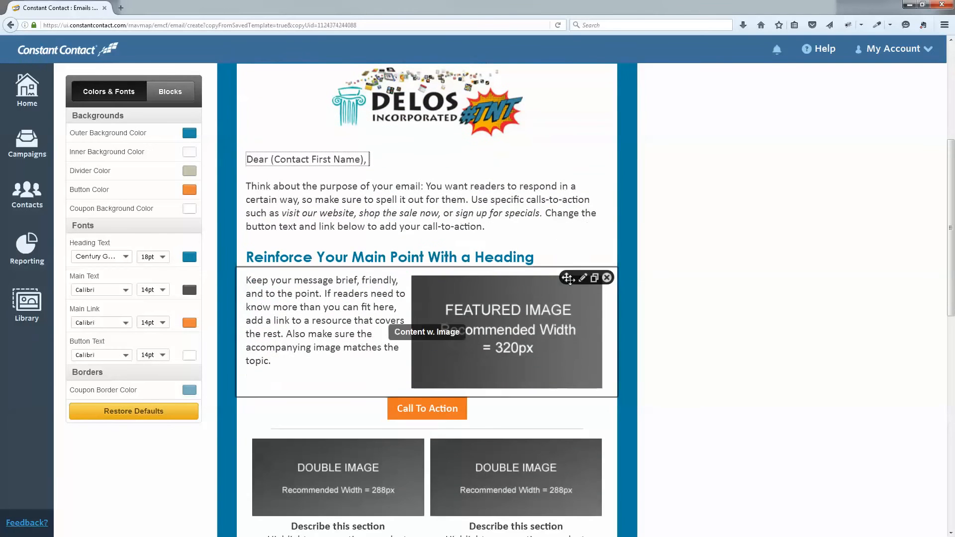
scroll(567, 281, down, 4)
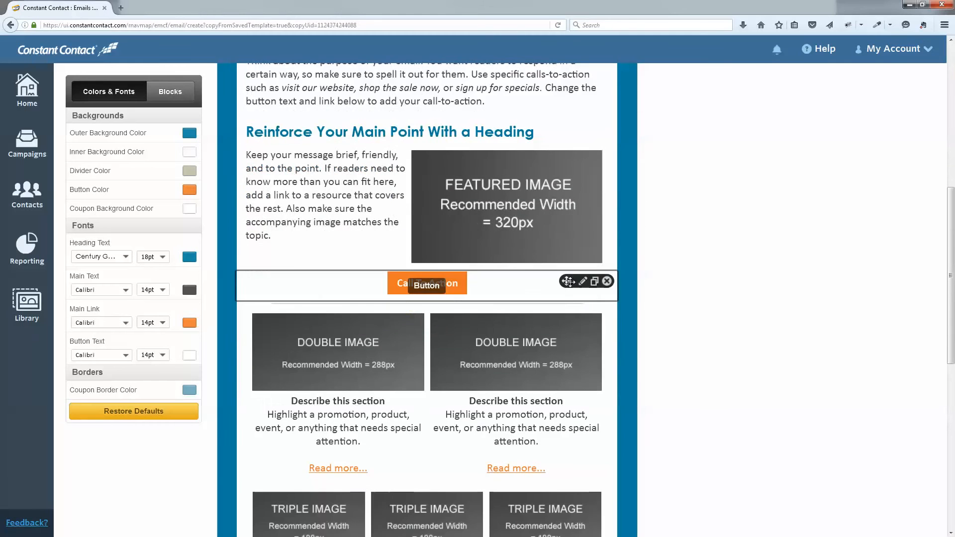
scroll(570, 283, down, 3)
scroll(571, 286, down, 3)
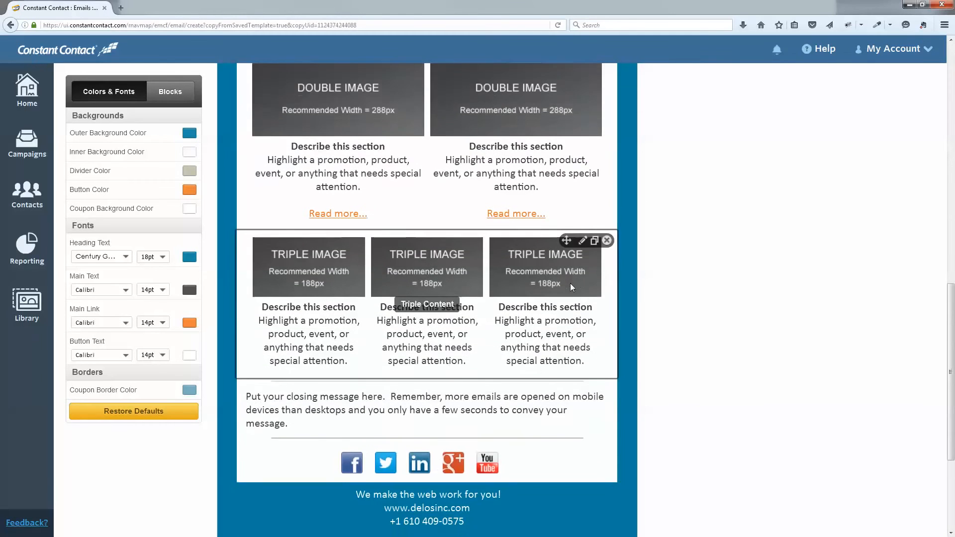
scroll(571, 286, down, 2)
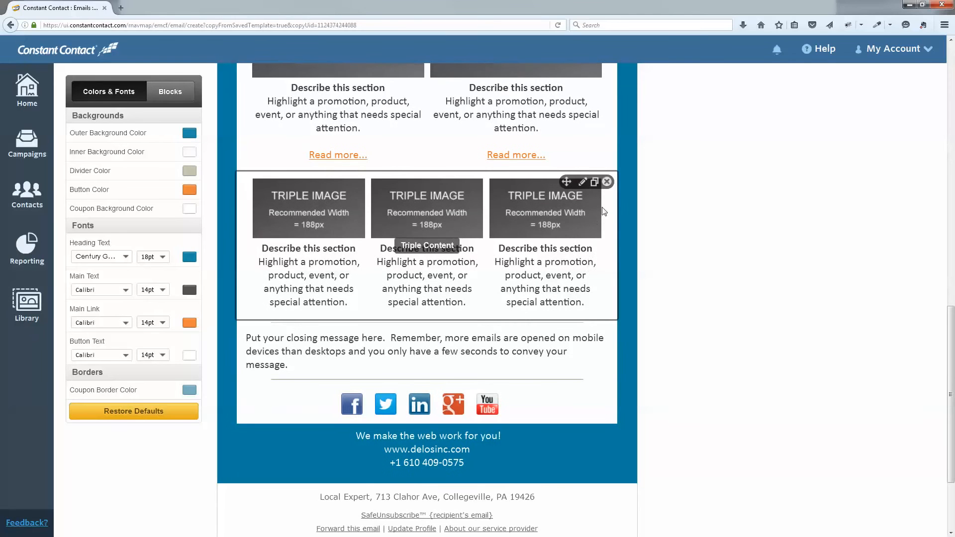
click(607, 182)
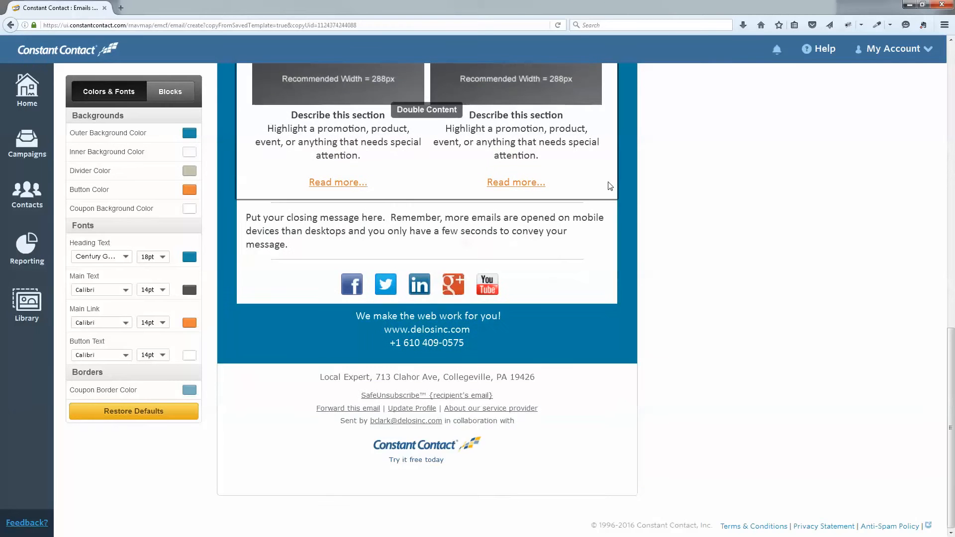
Duplicate the Double Content block and move the copy between the closing message and the social media icons.
scroll(638, 263, up, 4)
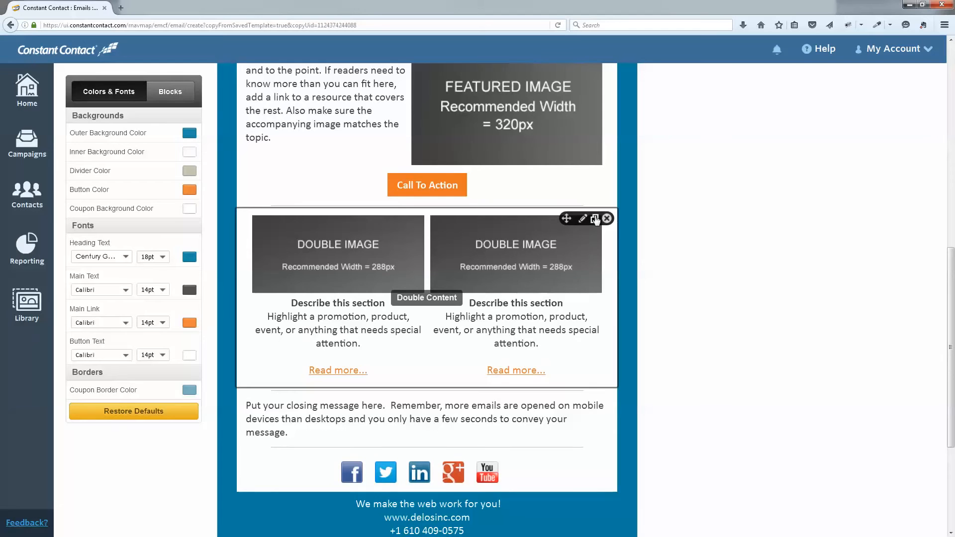
click(595, 219)
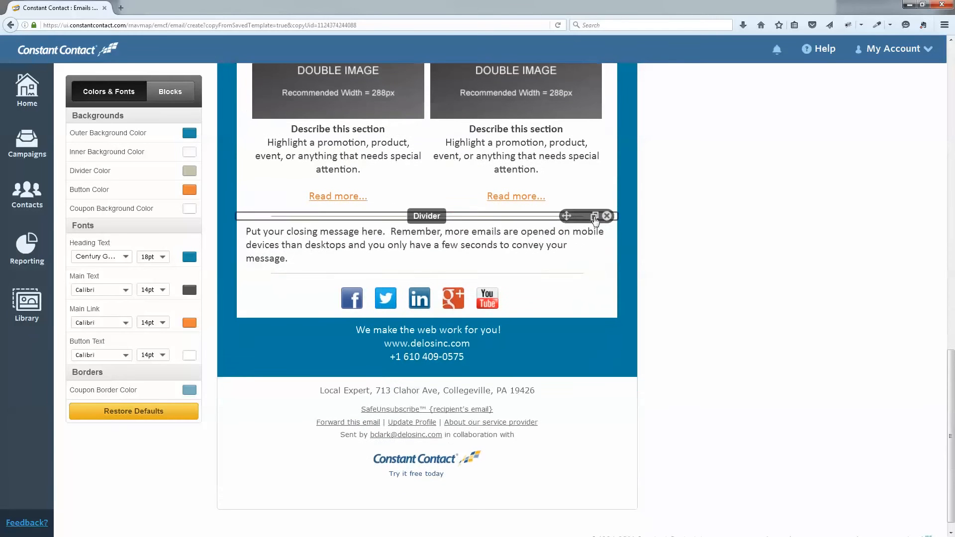
scroll(595, 219, up, 4)
scroll(592, 225, down, 1)
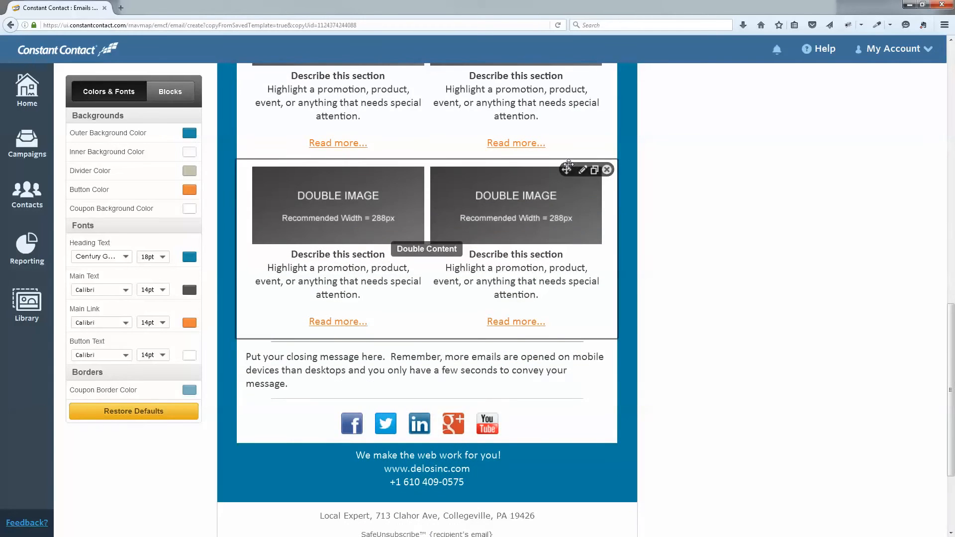
drag(567, 170, 563, 237)
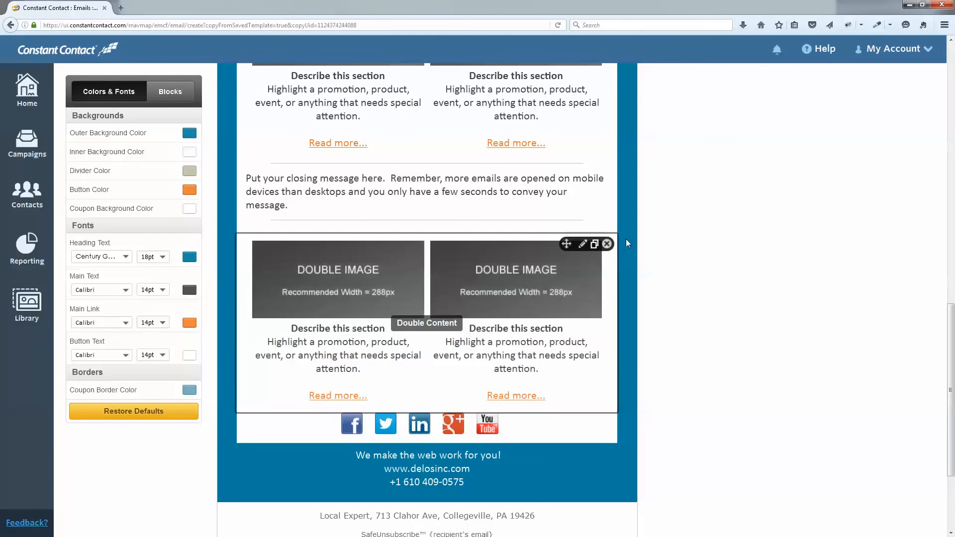
Delete the copied Double Content block below the closing message.
scroll(561, 274, down, 1)
scroll(562, 275, down, 2)
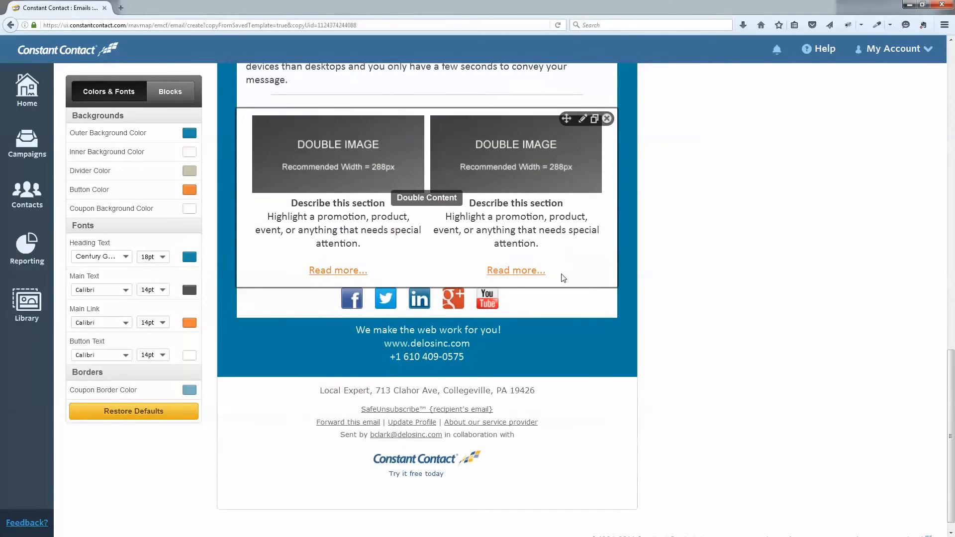
scroll(563, 275, up, 3)
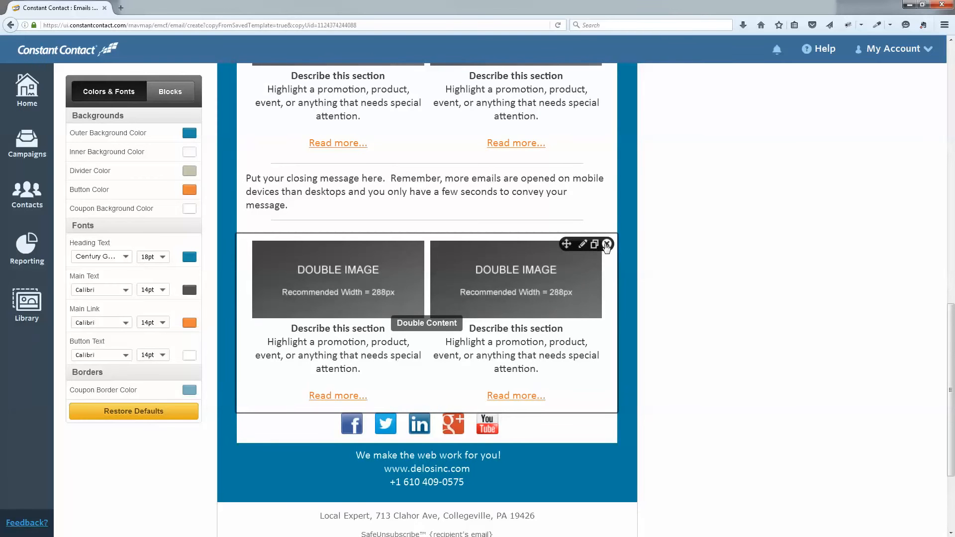
click(607, 244)
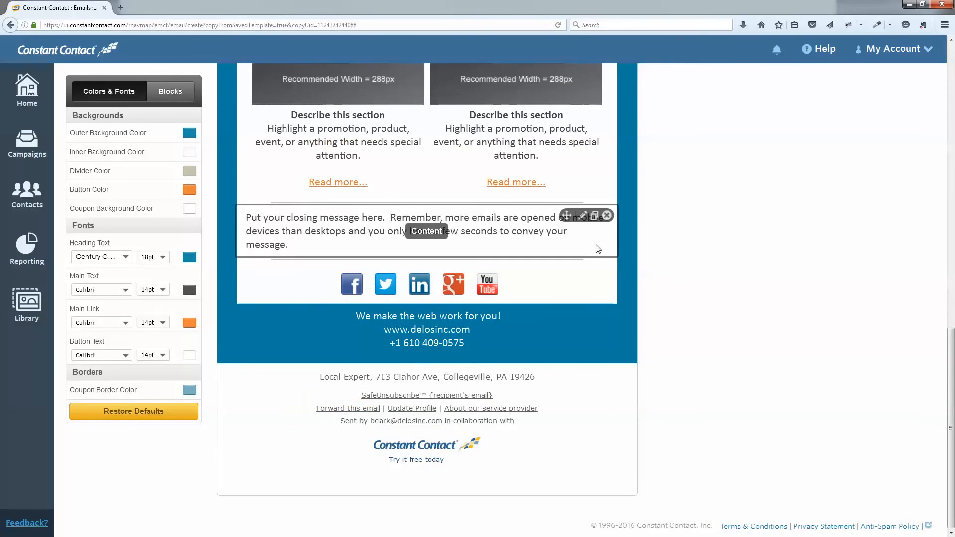
Delete the remaining Double Content block below the Call To Action button.
scroll(595, 244, up, 4)
scroll(596, 245, up, 1)
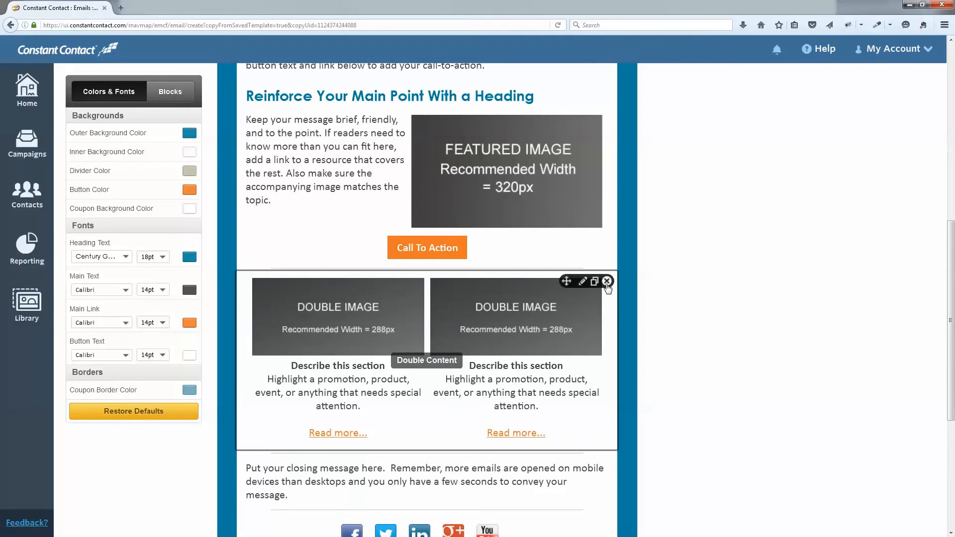
click(607, 277)
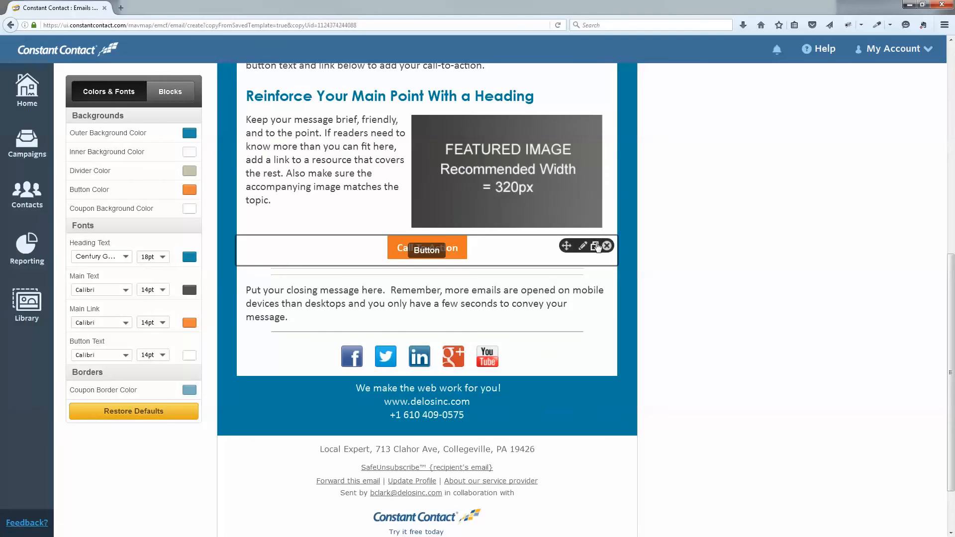
Replace the email's subject line in the header options with "Are you reaching them on mobile? #TNT".
scroll(602, 258, up, 3)
scroll(596, 246, up, 3)
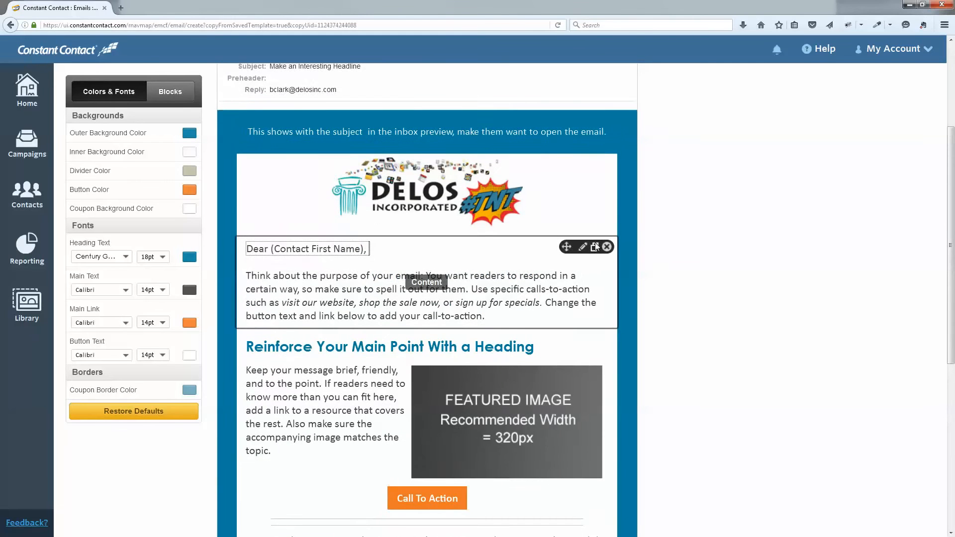
scroll(596, 246, down, 1)
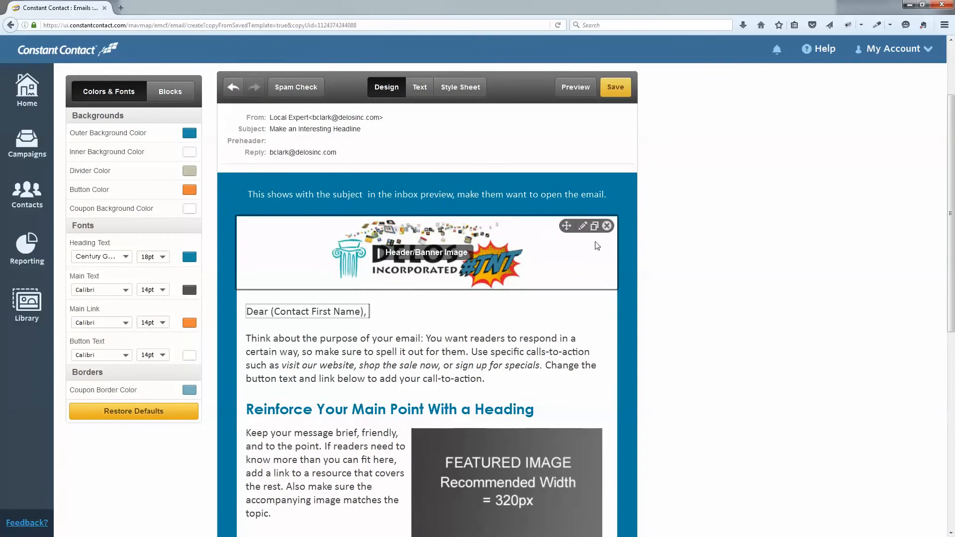
scroll(534, 264, down, 6)
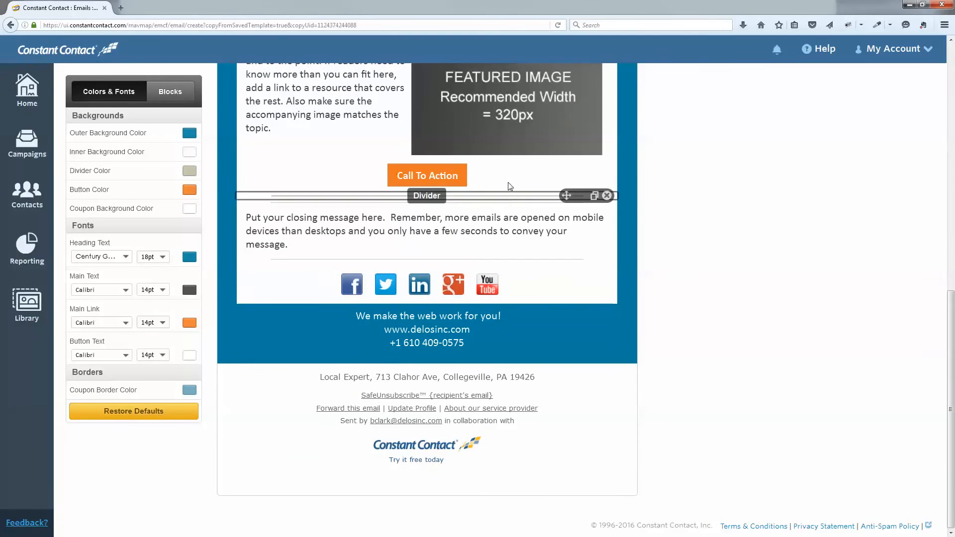
scroll(497, 266, up, 8)
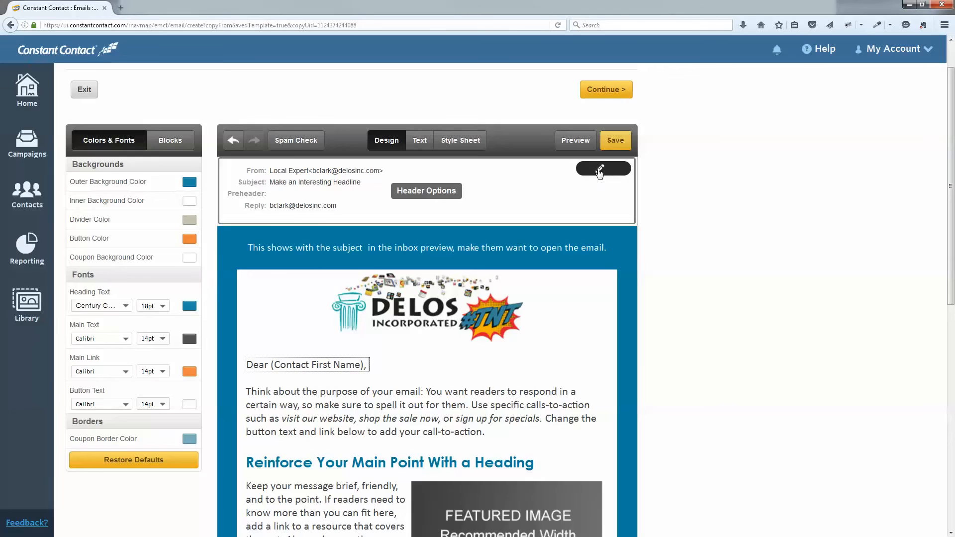
click(600, 171)
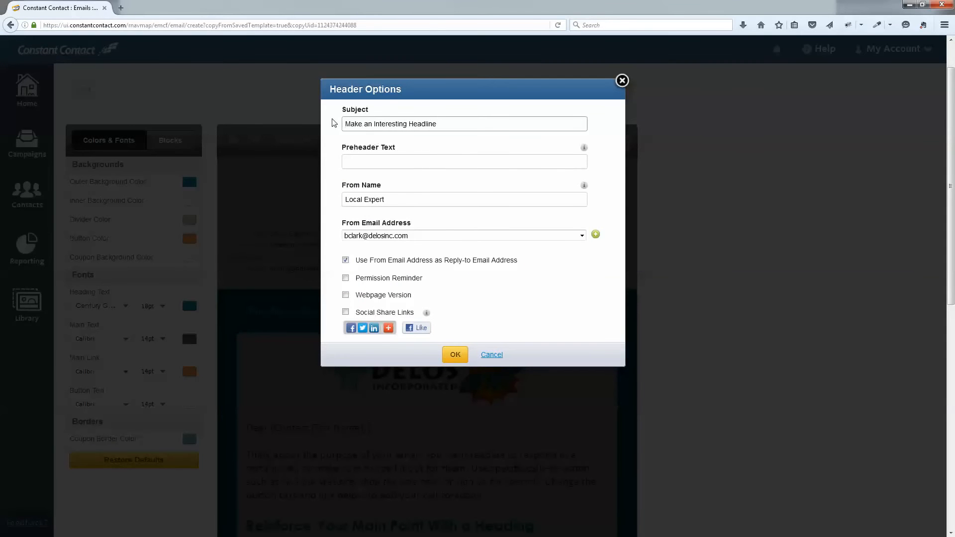
drag(344, 124, 459, 125)
right_click(460, 124)
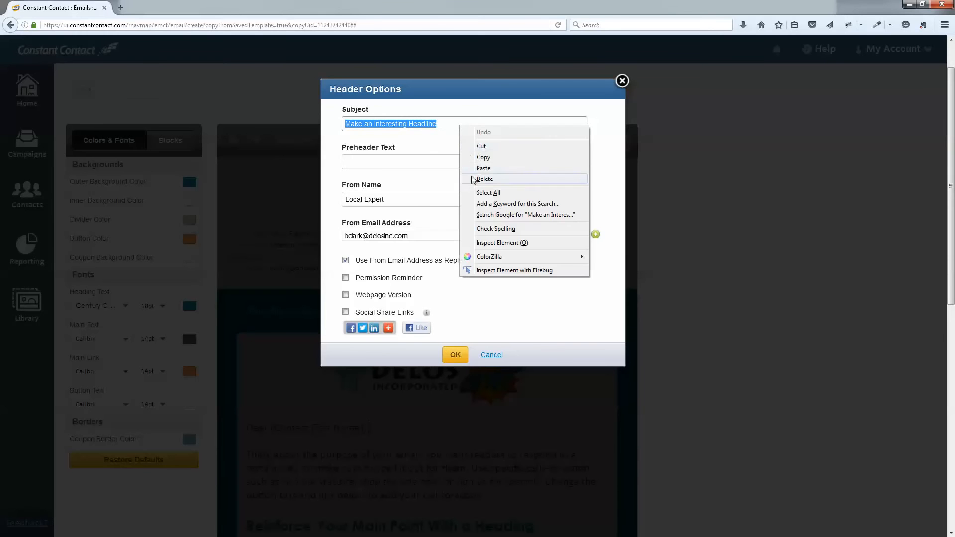
click(483, 168)
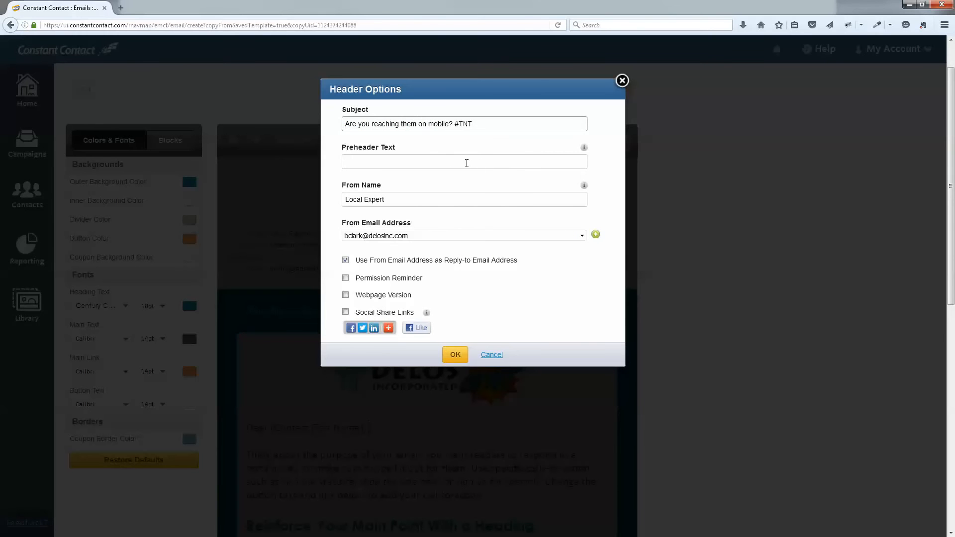
Set the preheader text to "Mobile shopping has created a new "front door to the store"" and apply the header options.
click(352, 161)
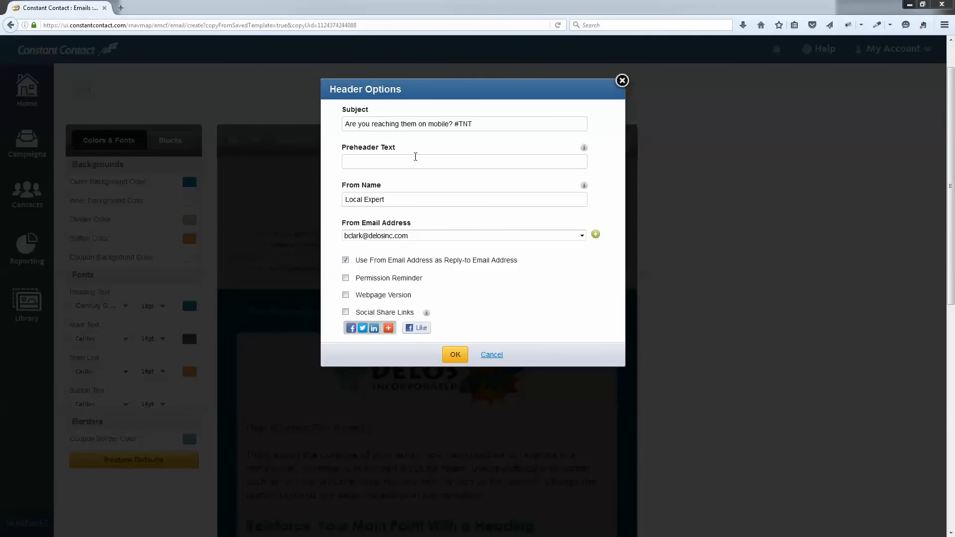
click(348, 159)
right_click(350, 160)
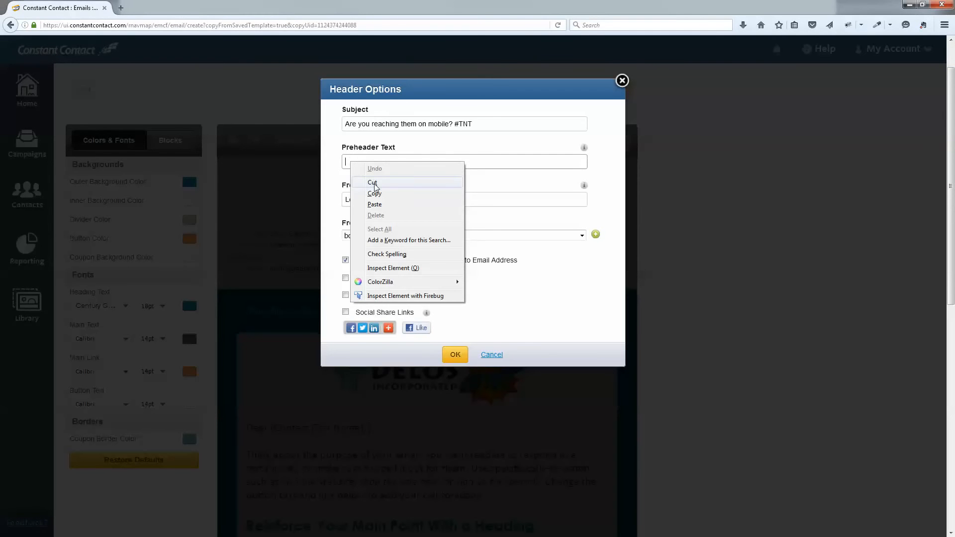
click(375, 205)
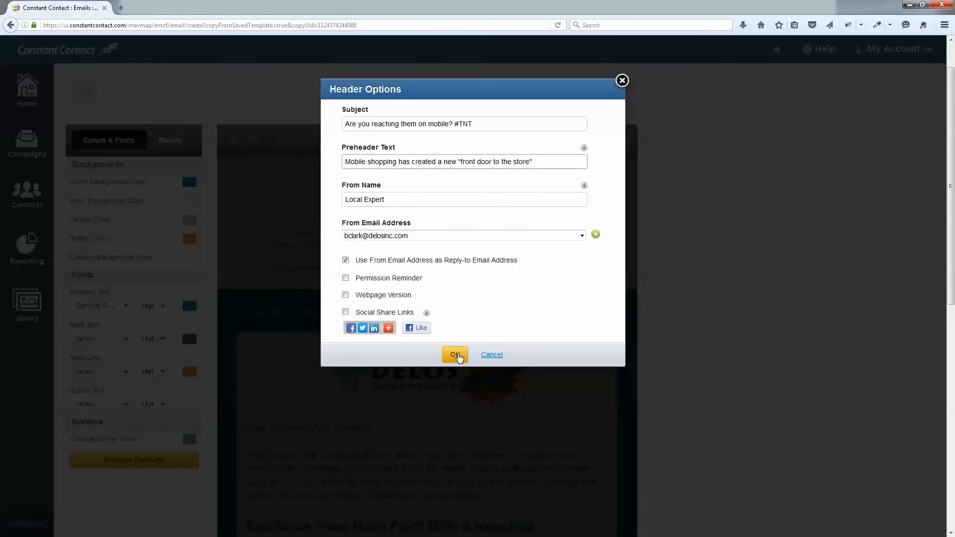
click(456, 354)
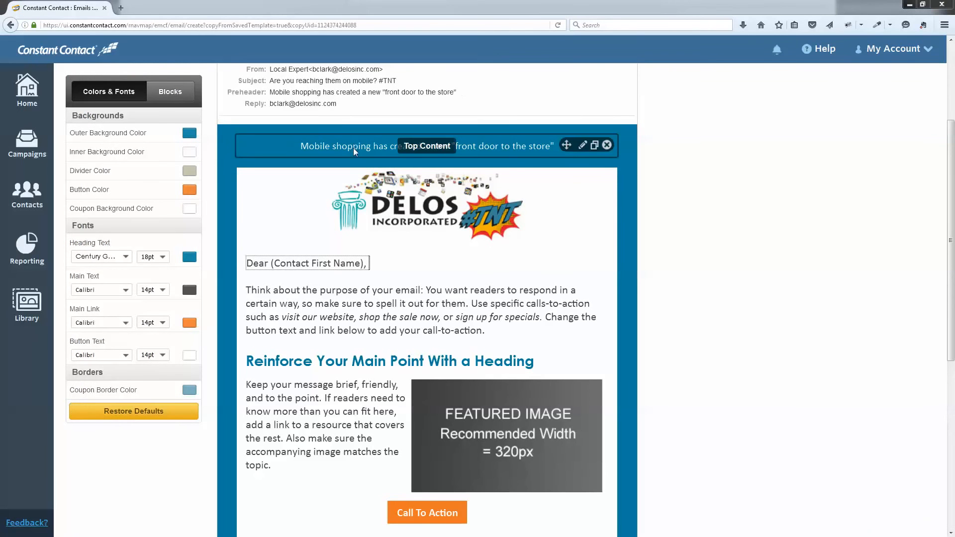
Paste the copied intro paragraph starting "It's Tech News Tuesday #TNT Smartphones have changed the way we shop" directly below the contact greeting.
click(252, 286)
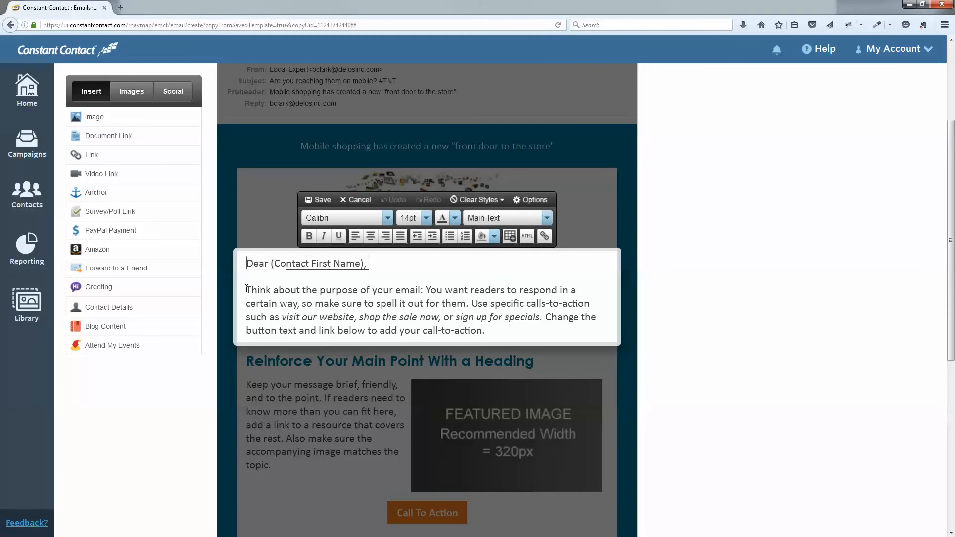
drag(247, 290, 505, 327)
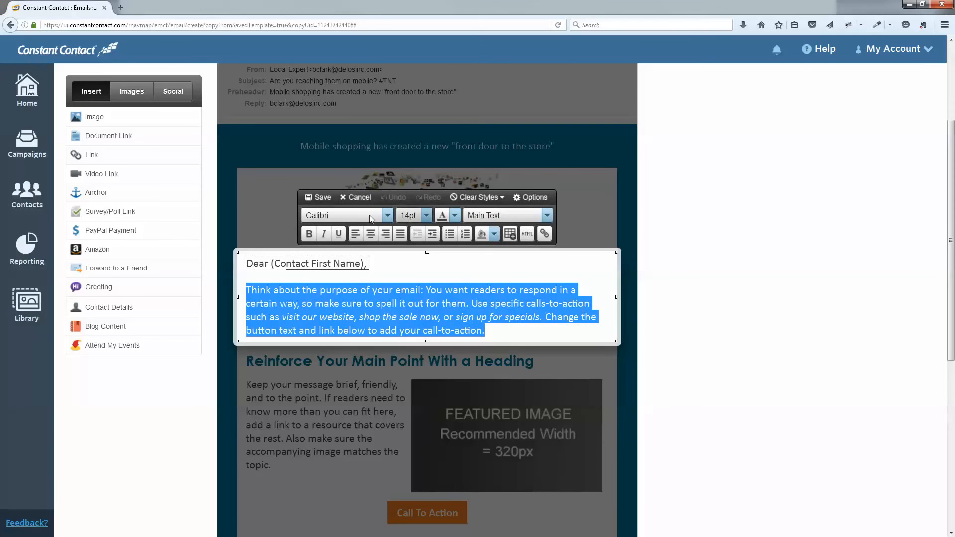
click(529, 275)
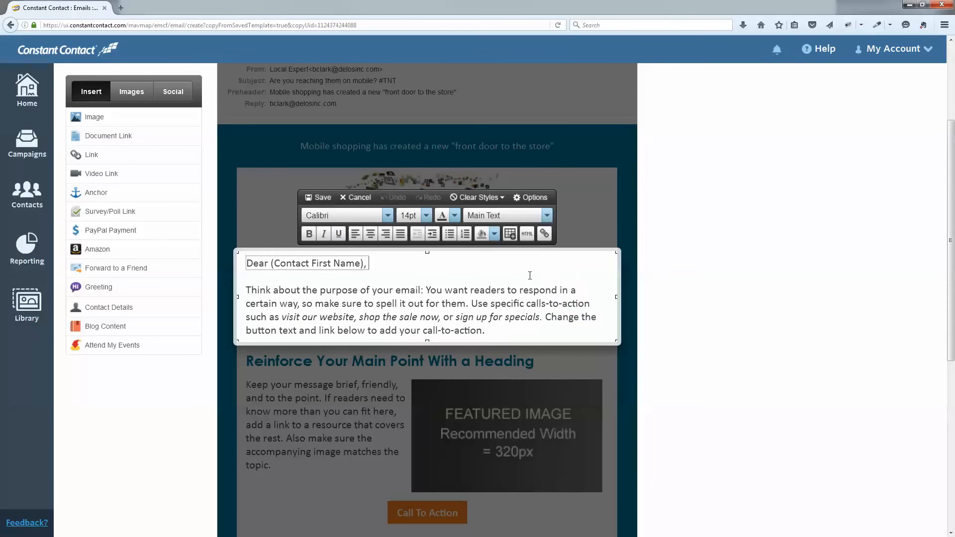
right_click(529, 274)
click(555, 320)
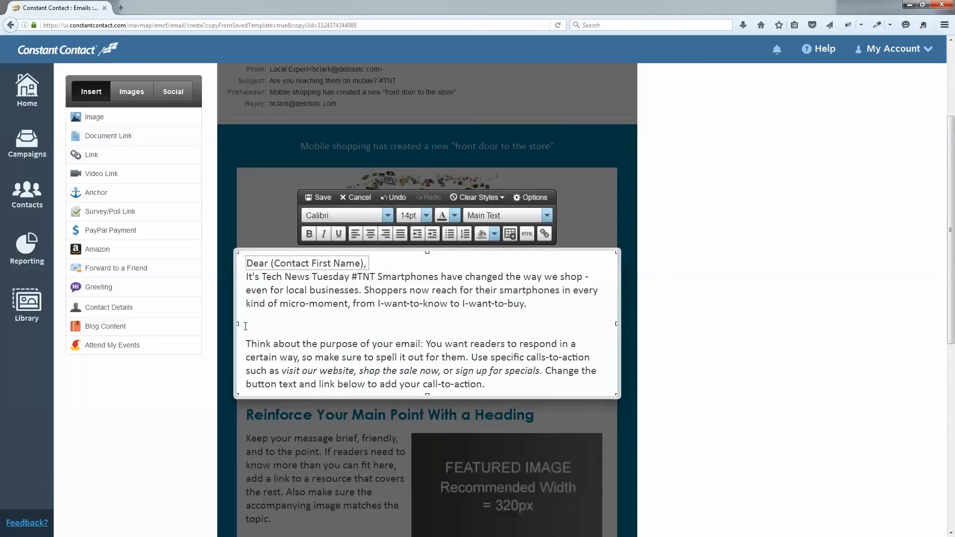
Delete the placeholder "Think about the purpose of your email" paragraph and the trailing blank lines, and save the intro block.
drag(245, 343, 512, 395)
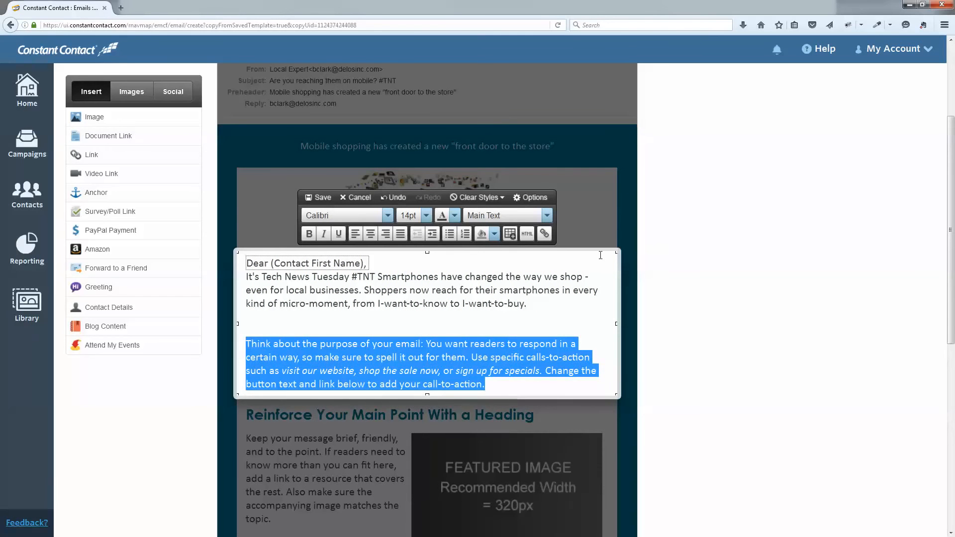
scroll(532, 349, up, 2)
key(Delete)
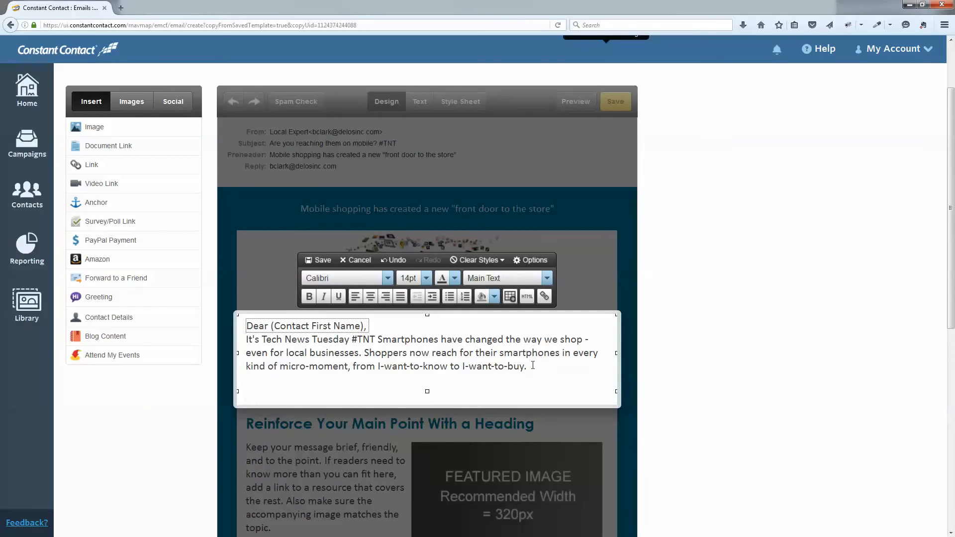
key(BackSpace)
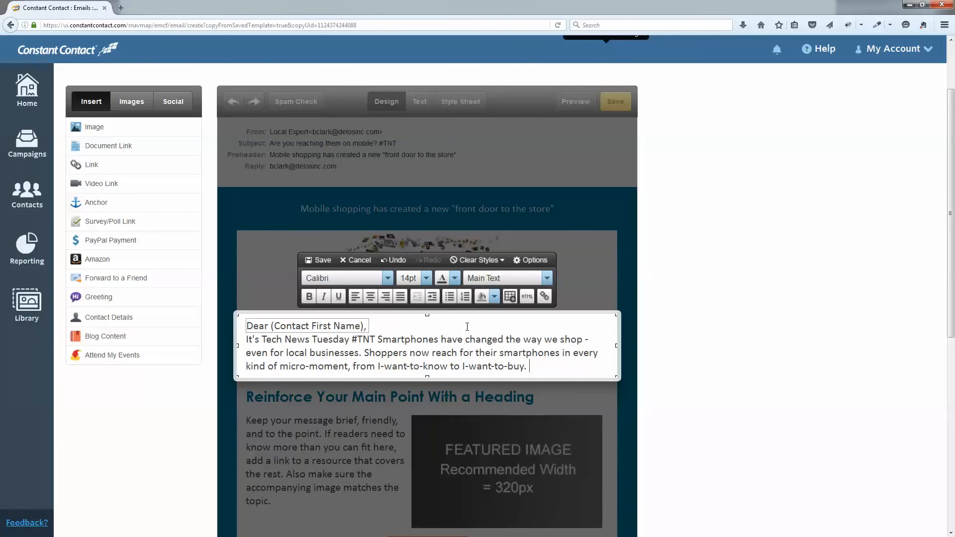
click(317, 261)
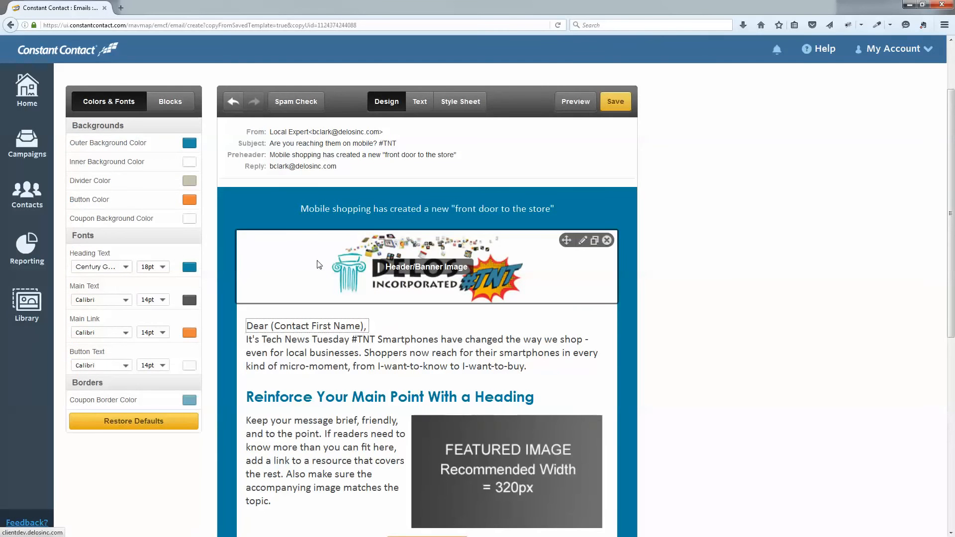
Replace the placeholder heading with the copied title "5 Ways Customers Connect to Stores with Mobile" and save the heading block.
scroll(319, 265, down, 2)
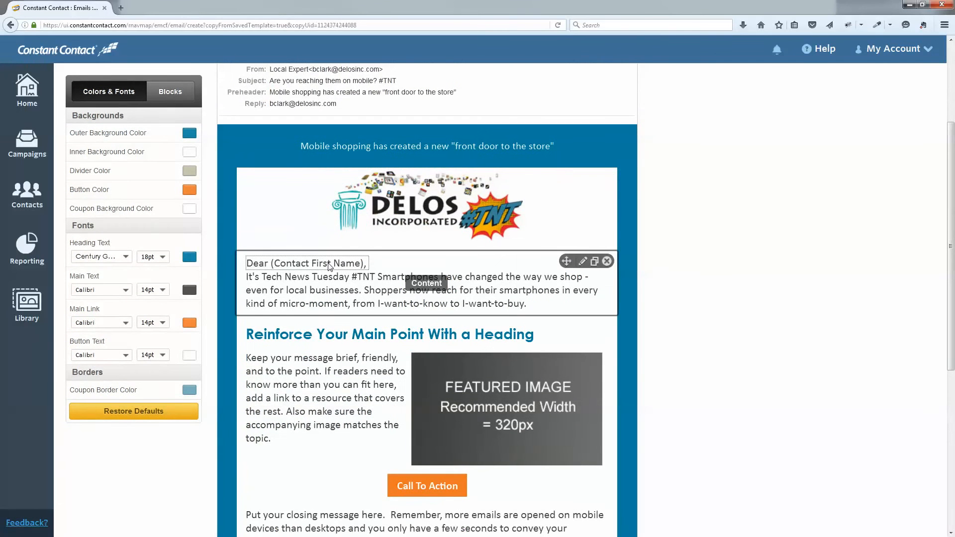
scroll(331, 266, down, 2)
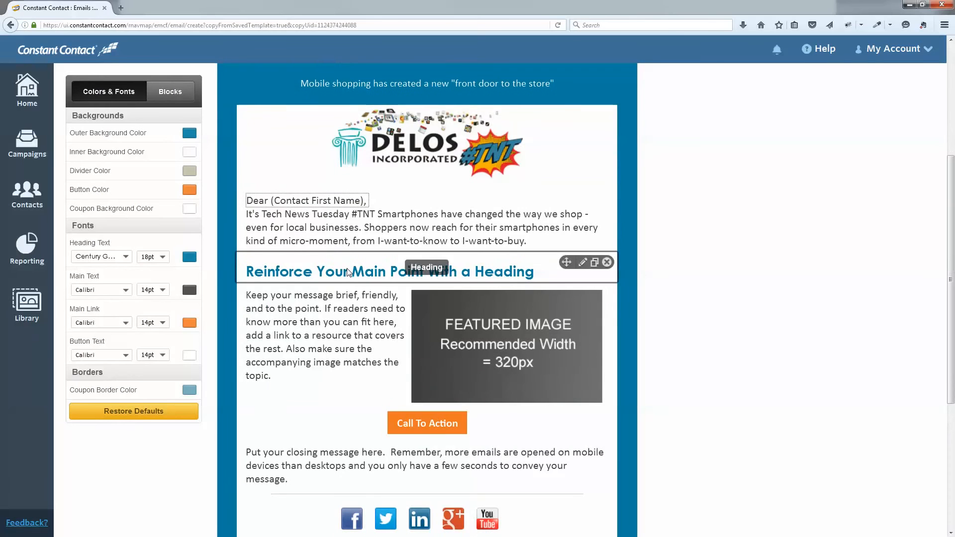
click(348, 272)
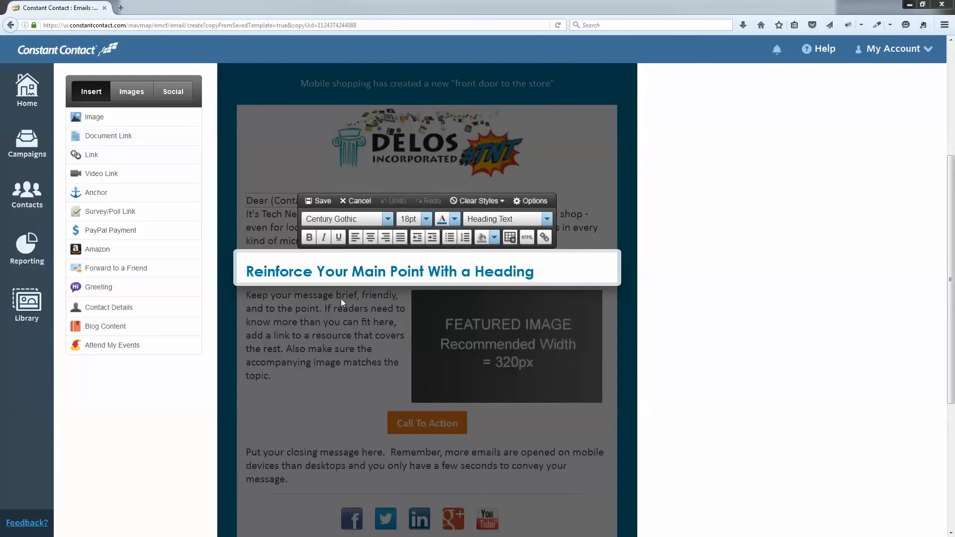
drag(241, 273, 535, 272)
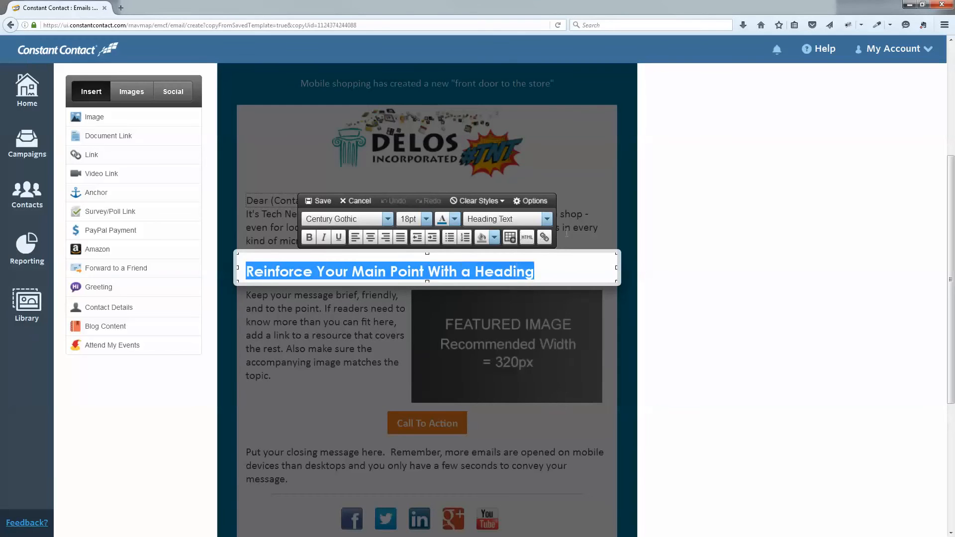
right_click(560, 257)
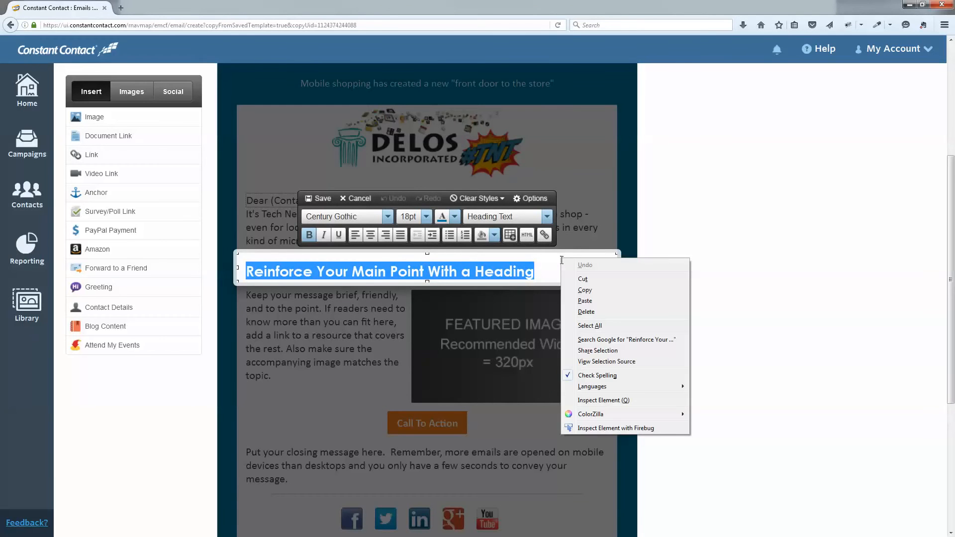
click(585, 301)
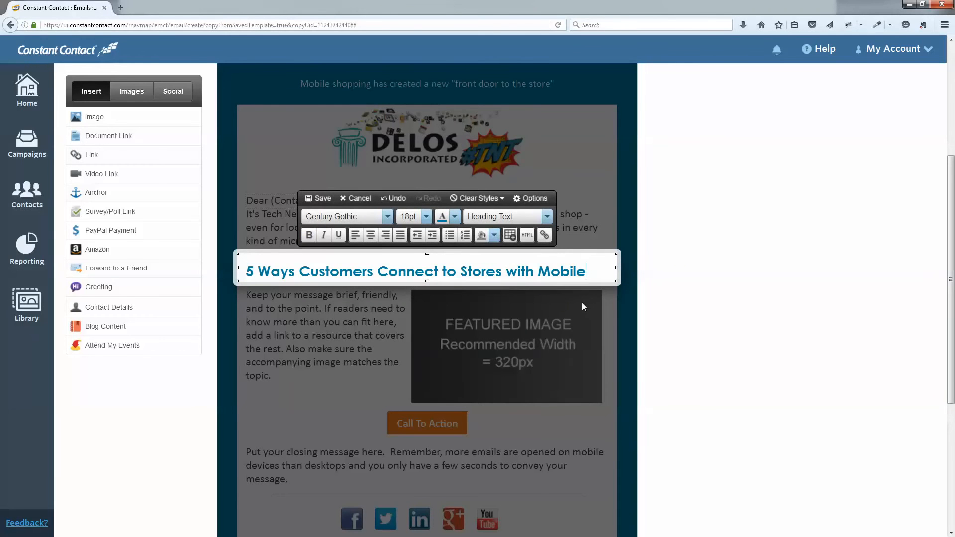
click(321, 201)
Replace the placeholder text beside the featured image with the copied paragraph starting "82% percent of shoppers say they consult their phones".
scroll(316, 236, down, 3)
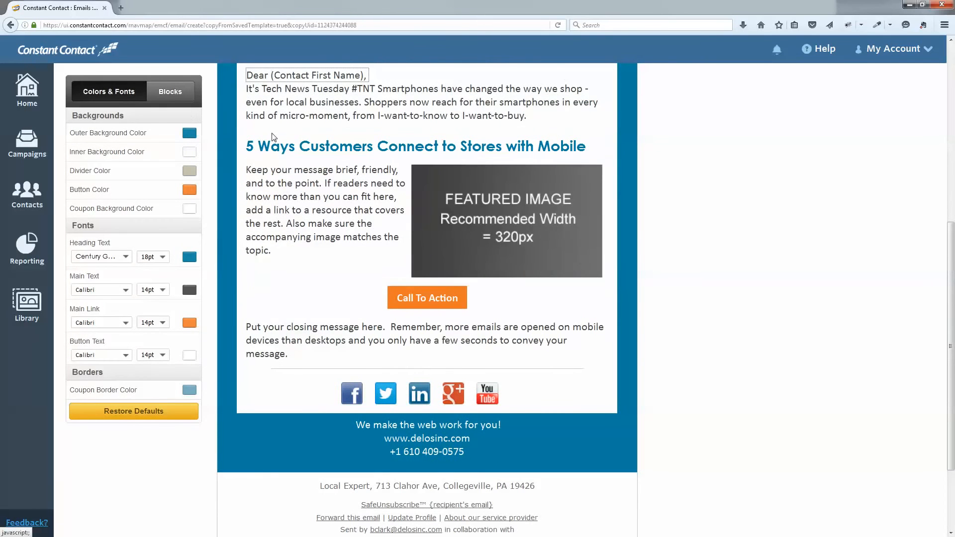
click(259, 181)
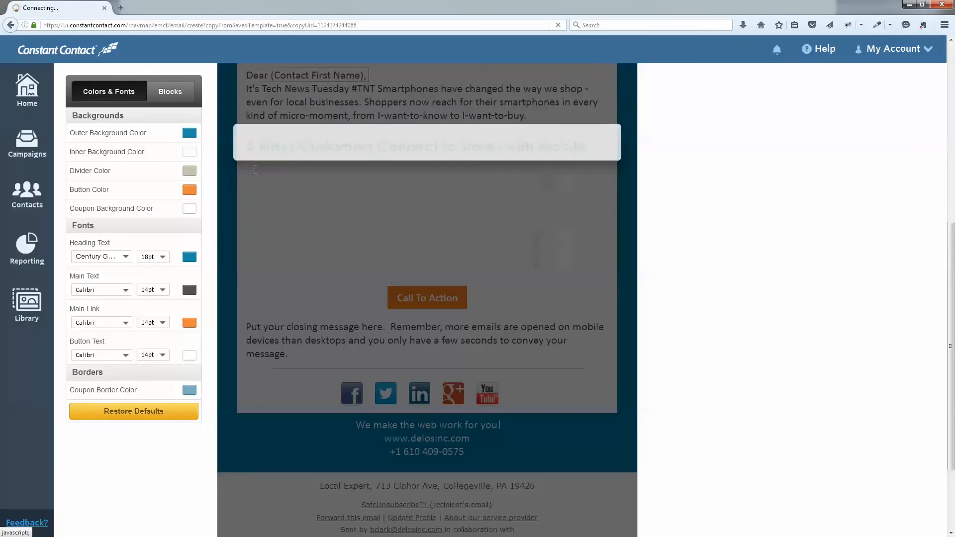
drag(247, 171, 325, 251)
right_click(325, 251)
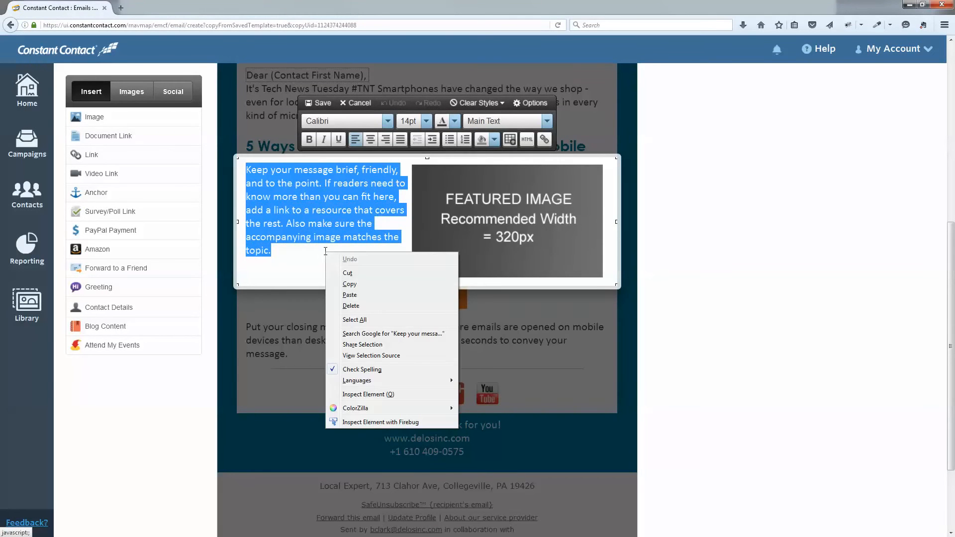
click(351, 297)
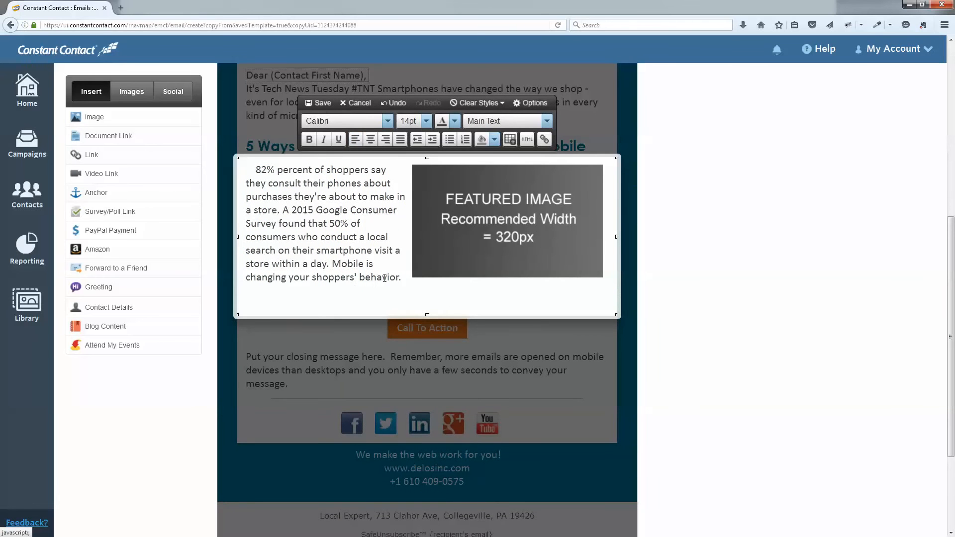
Remove the leading spaces before "82% percent of shoppers" in the pasted paragraph.
click(406, 281)
click(256, 168)
key(BackSpace)
key(BackSpace)
key(BackSpace)
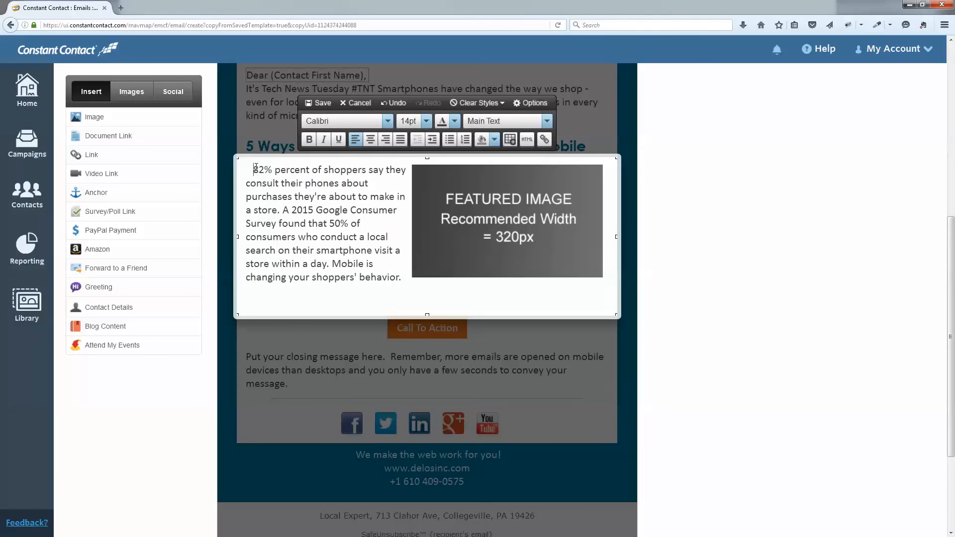
key(BackSpace)
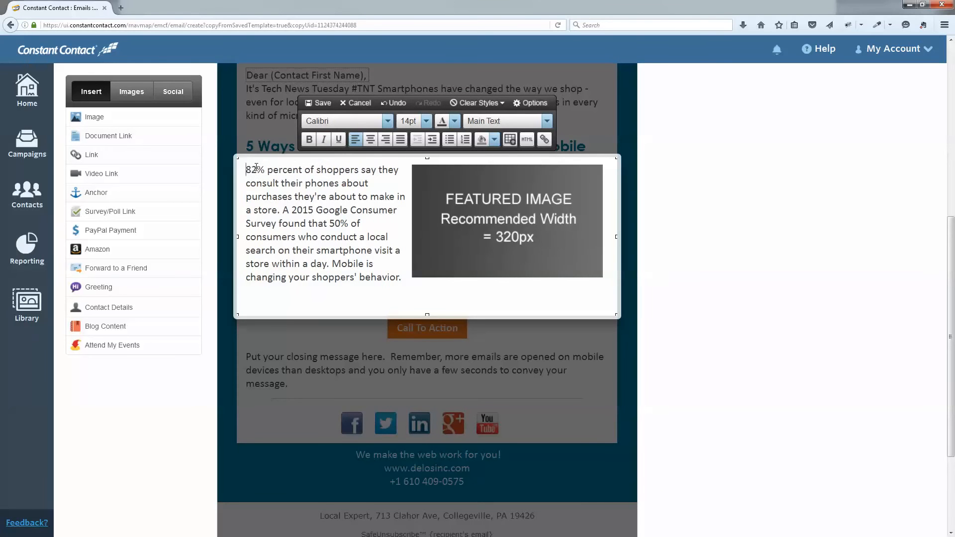
Replace the featured image placeholder with the library's 340x230 phone photo, Demo16-03-01-tnt-blog-340x230.jpg.
click(414, 213)
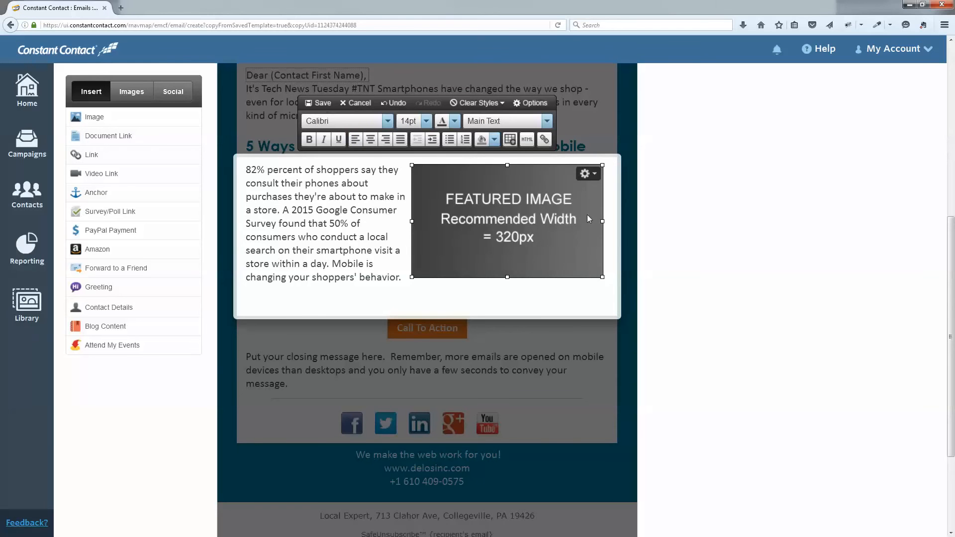
click(596, 179)
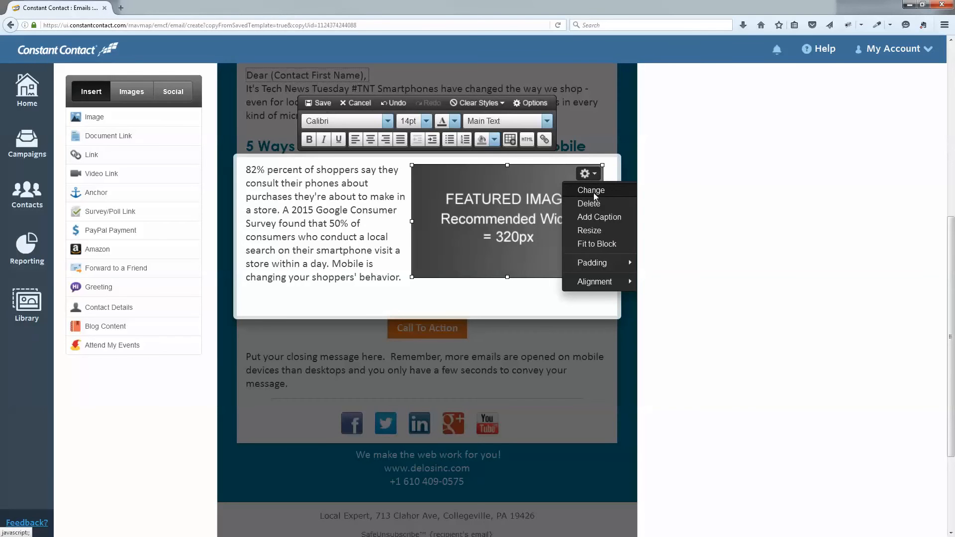
click(593, 194)
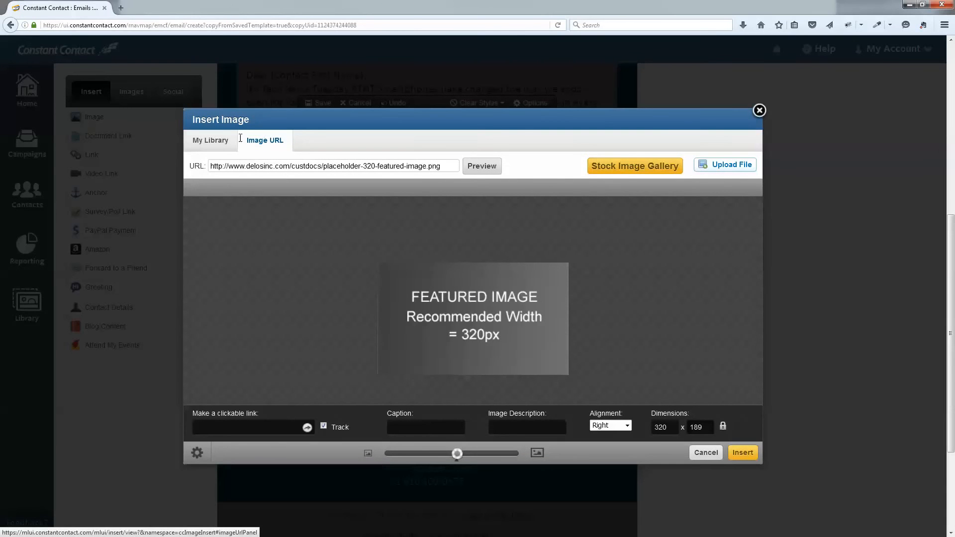
click(214, 144)
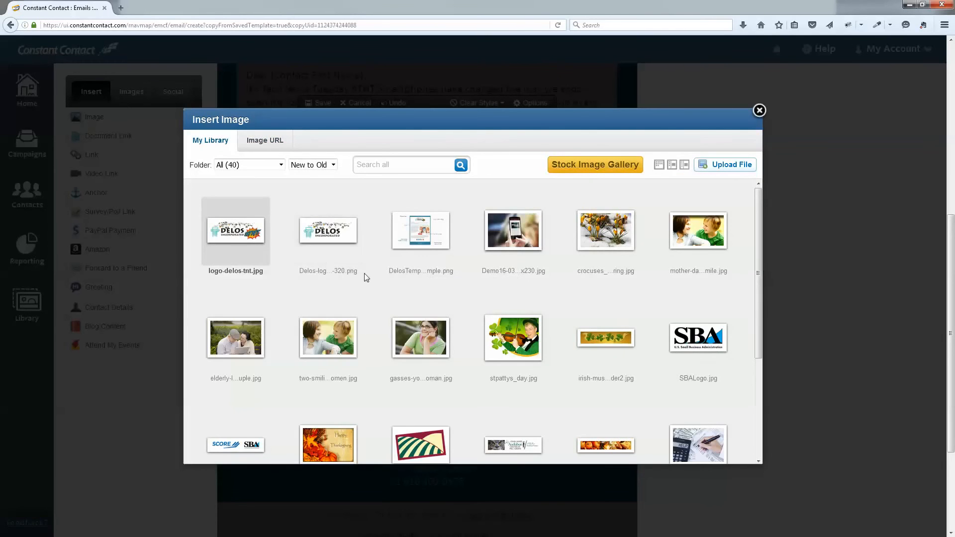
click(343, 277)
mouse_move(487, 234)
mouse_move(509, 251)
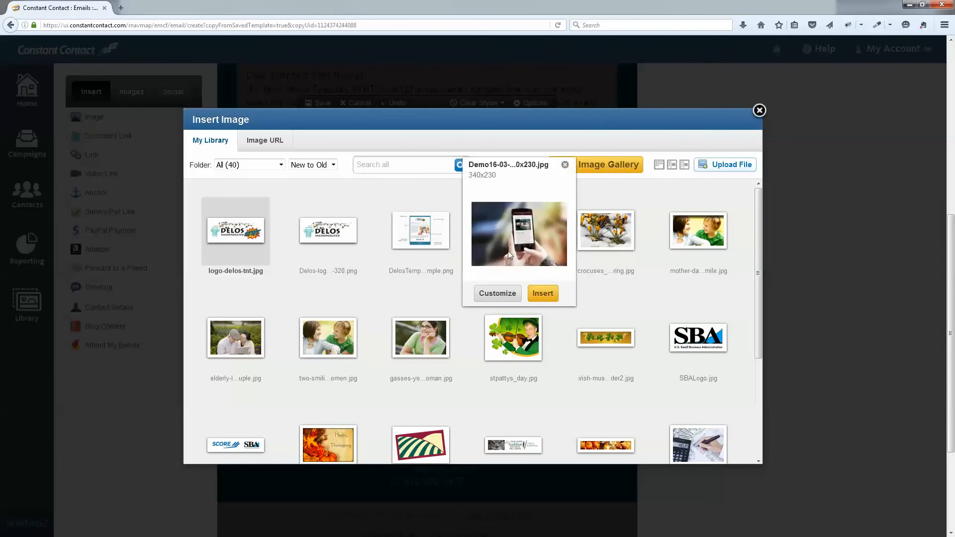
click(543, 293)
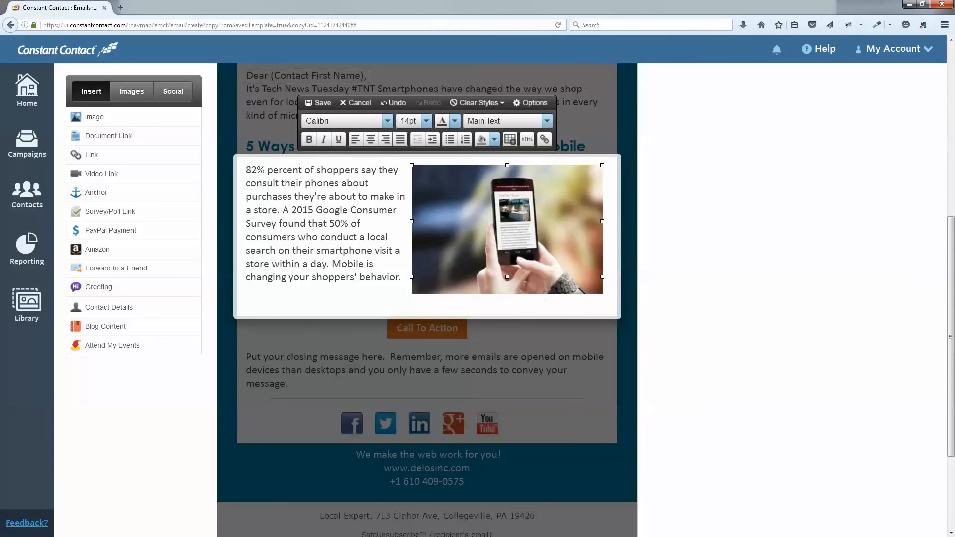
Check the phone photo's image description in its image settings, reinsert the photo and save the content block.
mouse_move(490, 200)
click(595, 175)
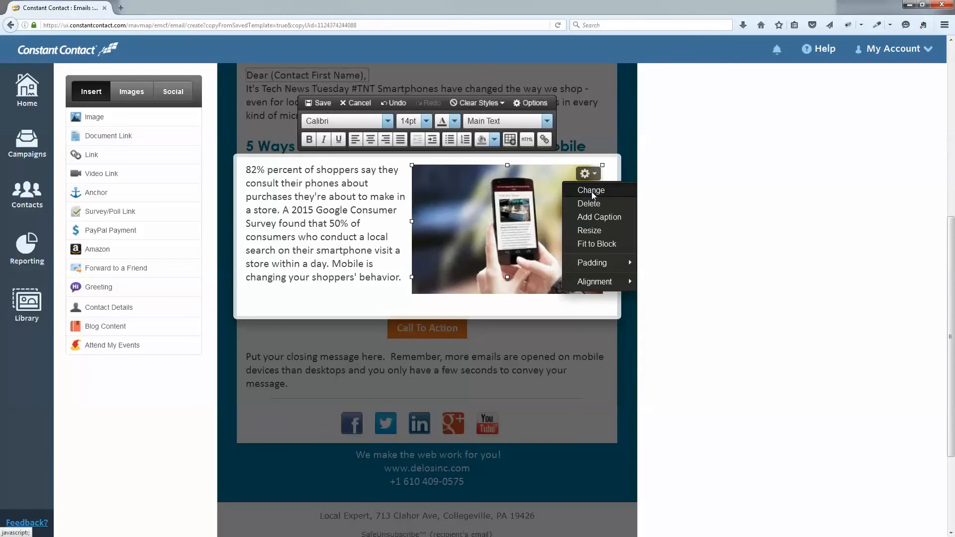
click(592, 192)
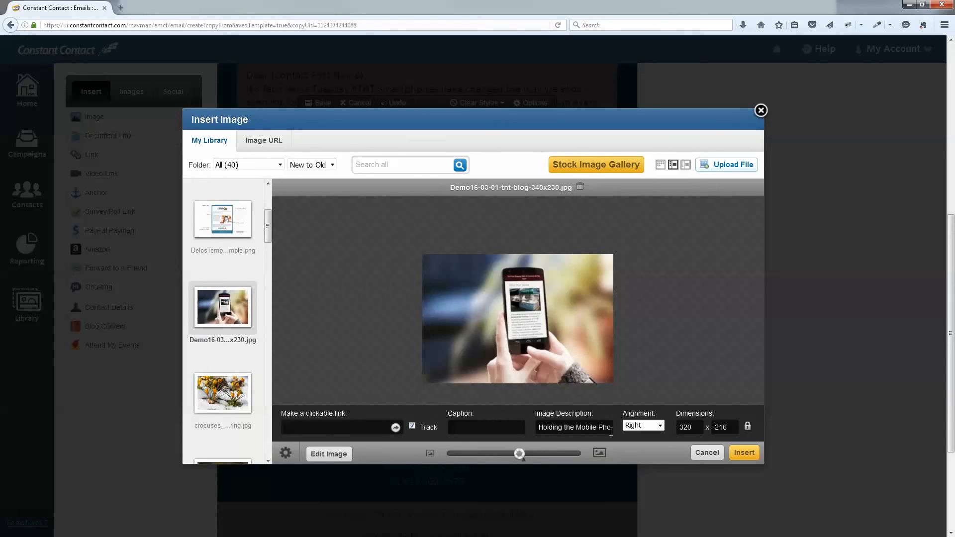
click(538, 430)
click(746, 454)
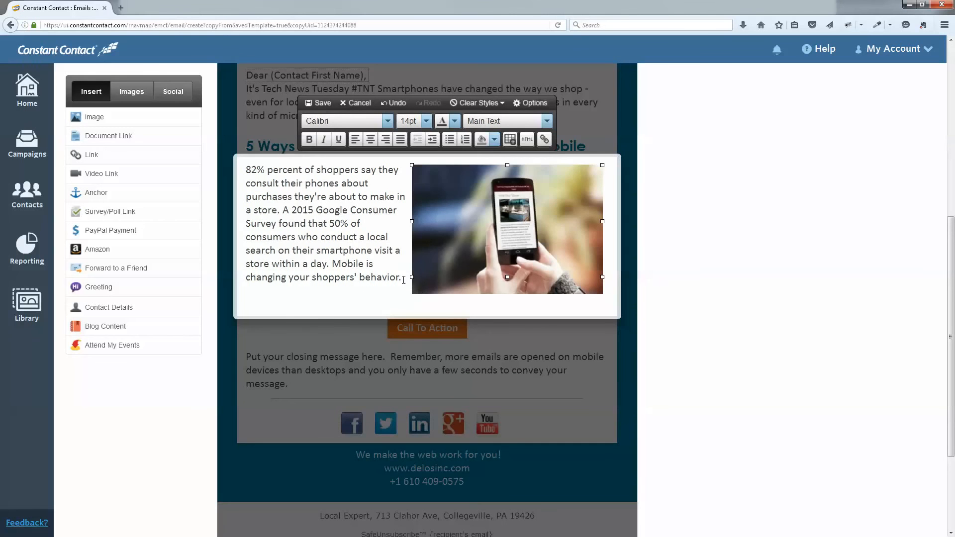
click(403, 279)
click(321, 102)
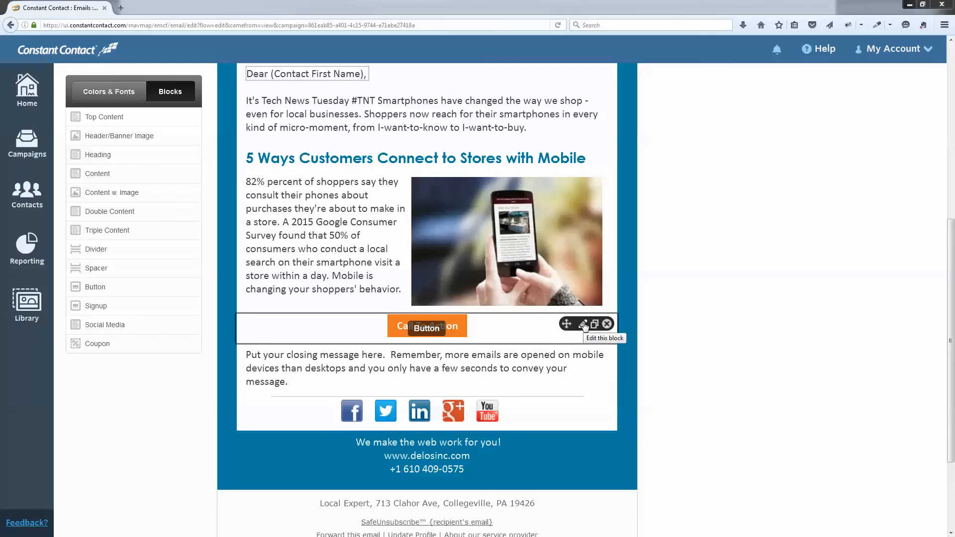
Open the Call To Action button's link settings and change its display text to "LEARN MORE".
click(583, 325)
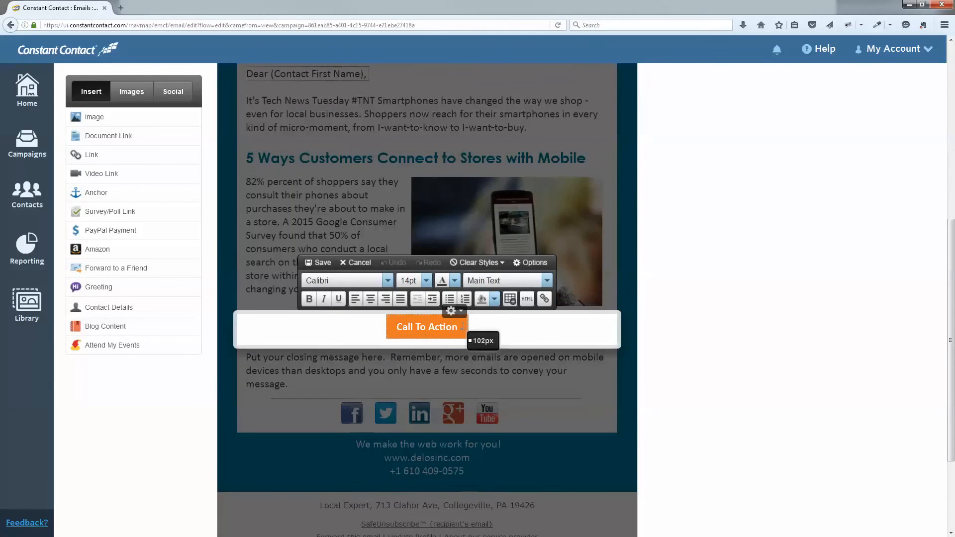
drag(457, 327, 397, 323)
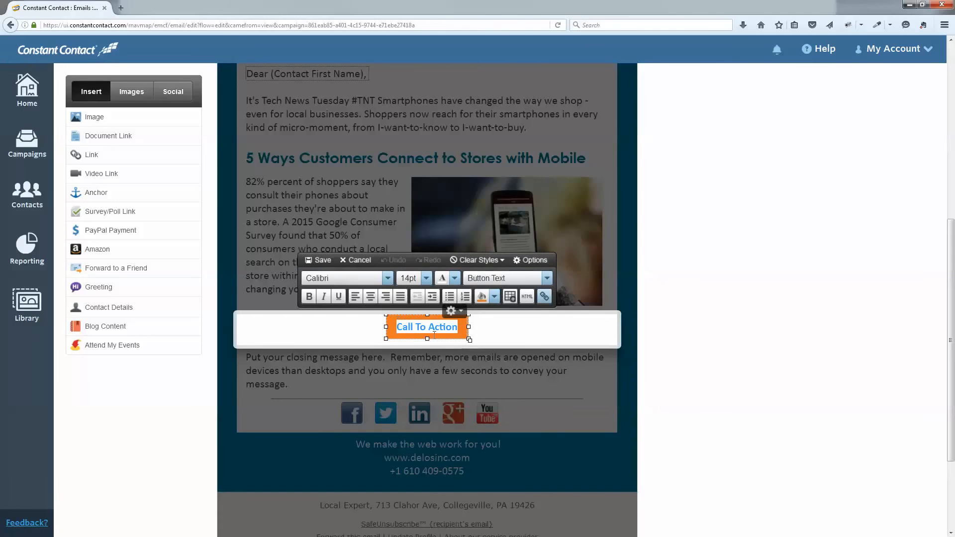
click(545, 297)
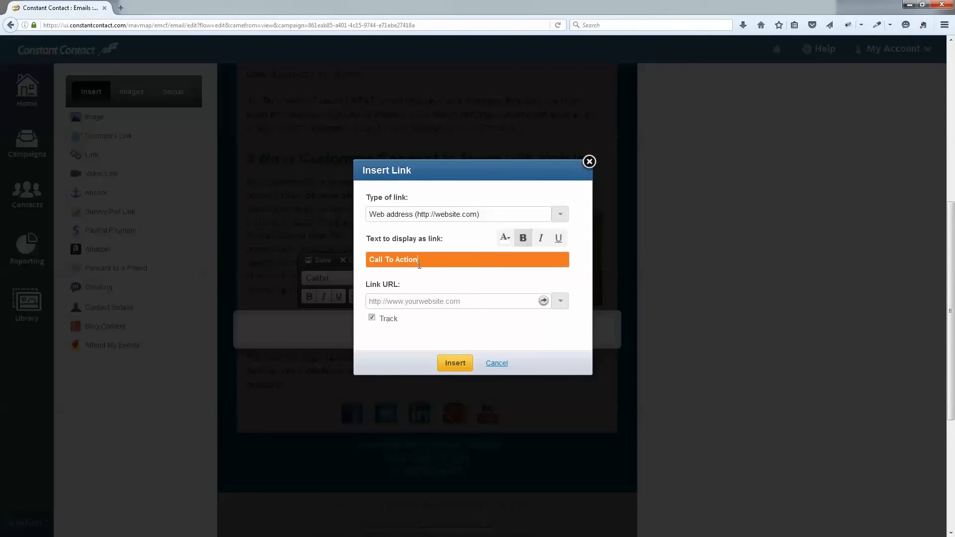
click(419, 265)
key(BackSpace)
key(BackSpace)
key(BackSpace)
key(BackSpace)
key(BackSpace)
key(BackSpace)
key(BackSpace)
key(BackSpace)
key(BackSpace)
key(BackSpace)
key(BackSpace)
text(LEARN MORE)
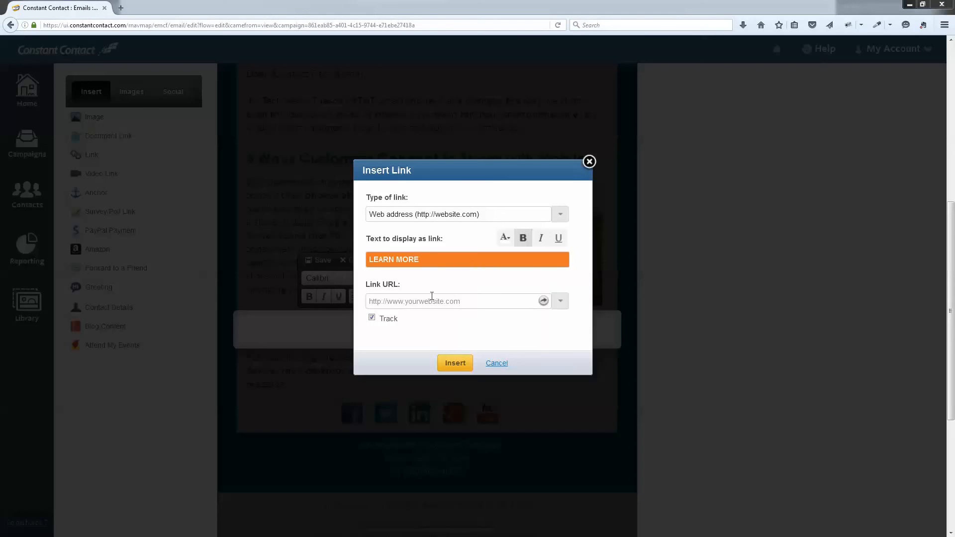
click(407, 305)
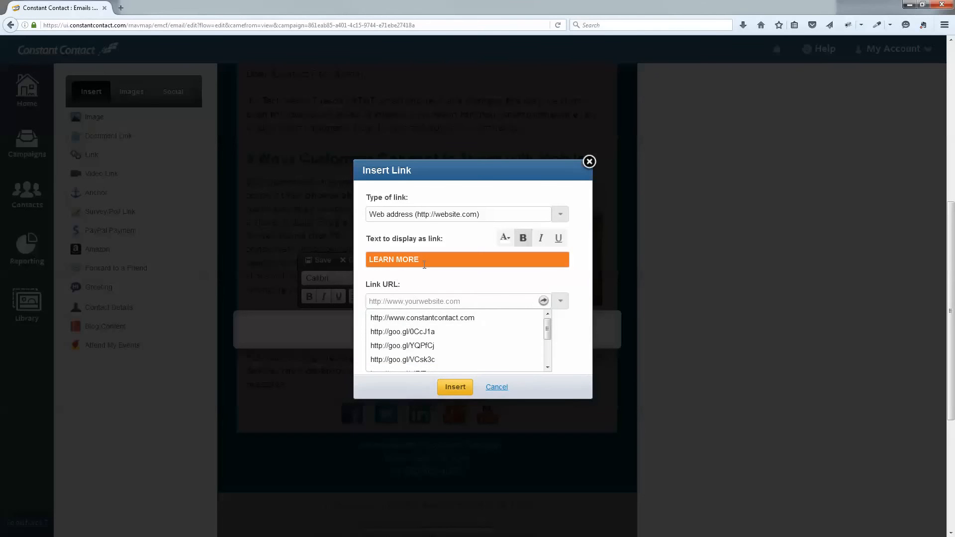
key(ctrl+v)
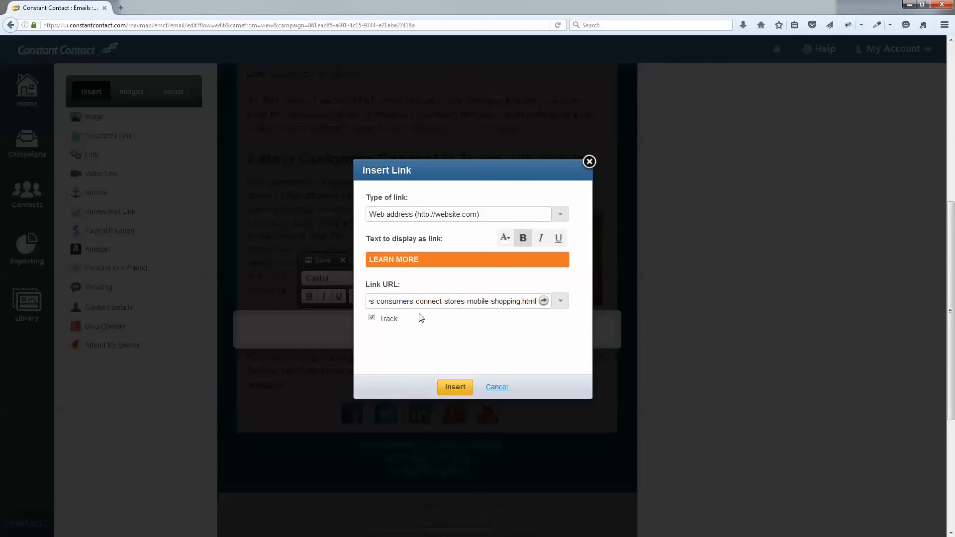
click(454, 387)
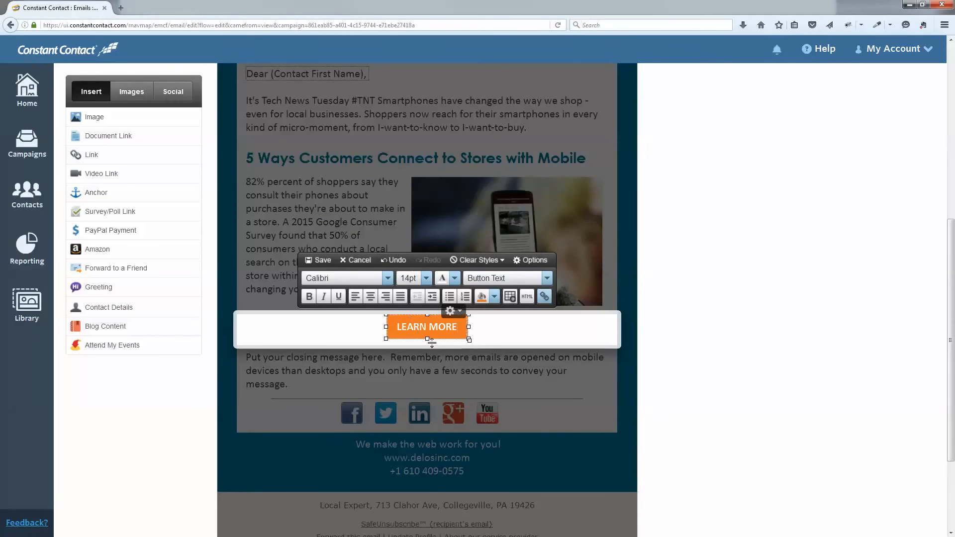
click(322, 261)
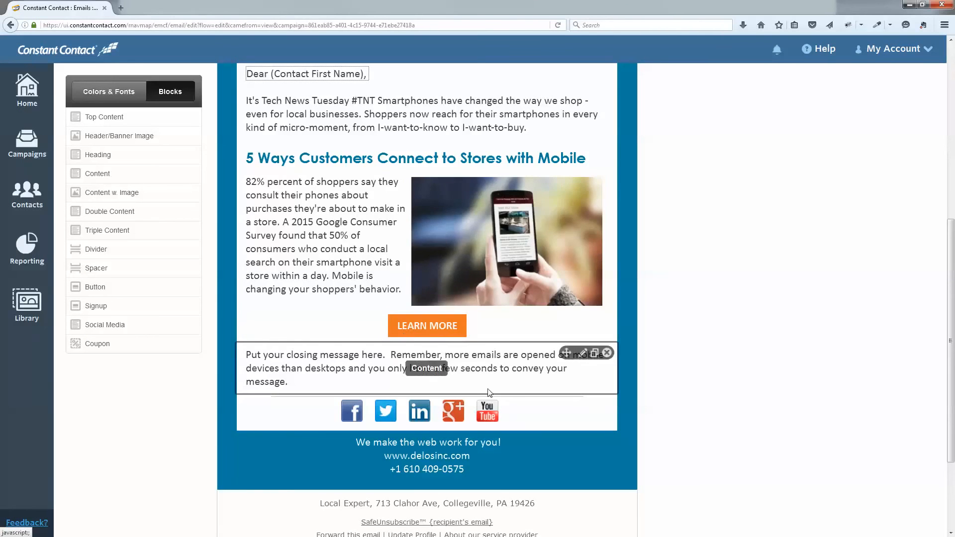
Replace the closing message placeholder with the paragraph starting "Having a mobile-optimized website is no longer optional".
click(583, 353)
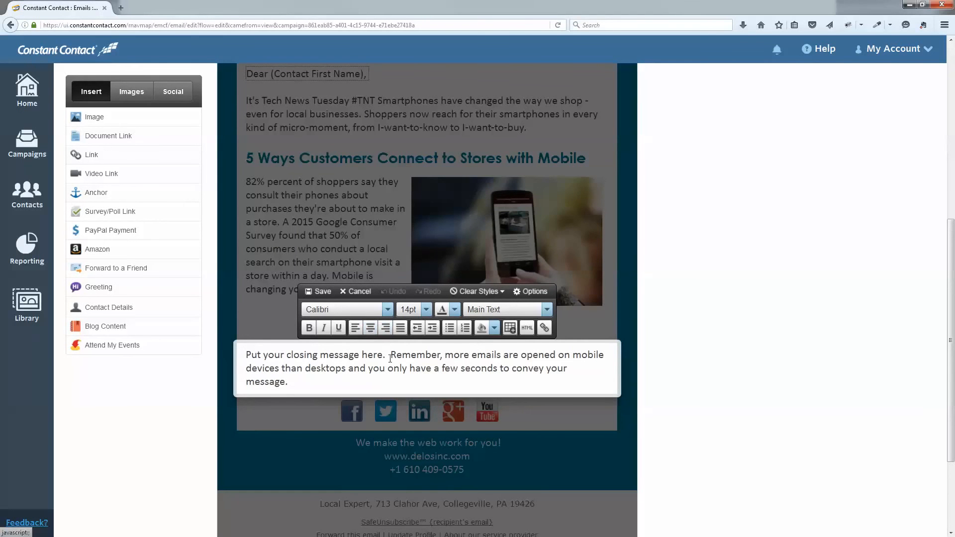
drag(247, 355, 289, 393)
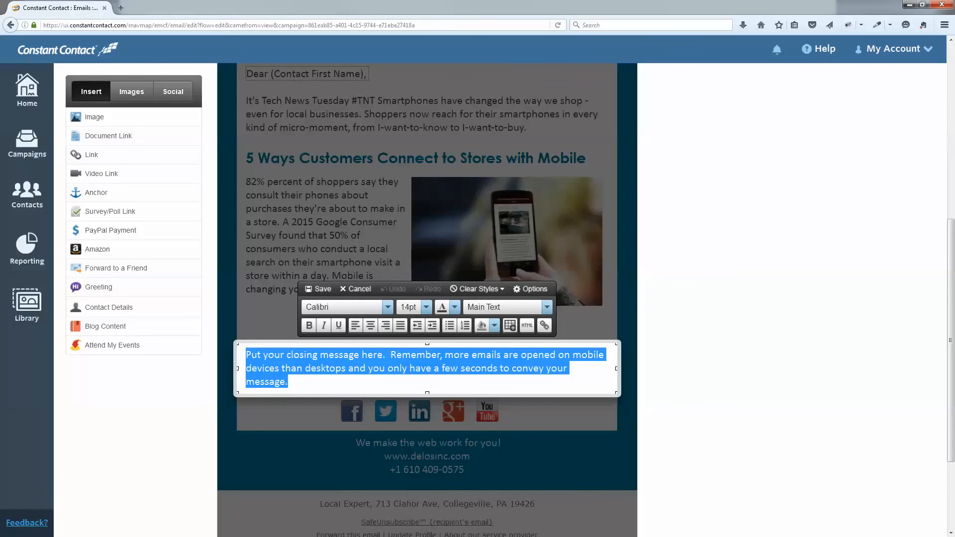
key(Delete)
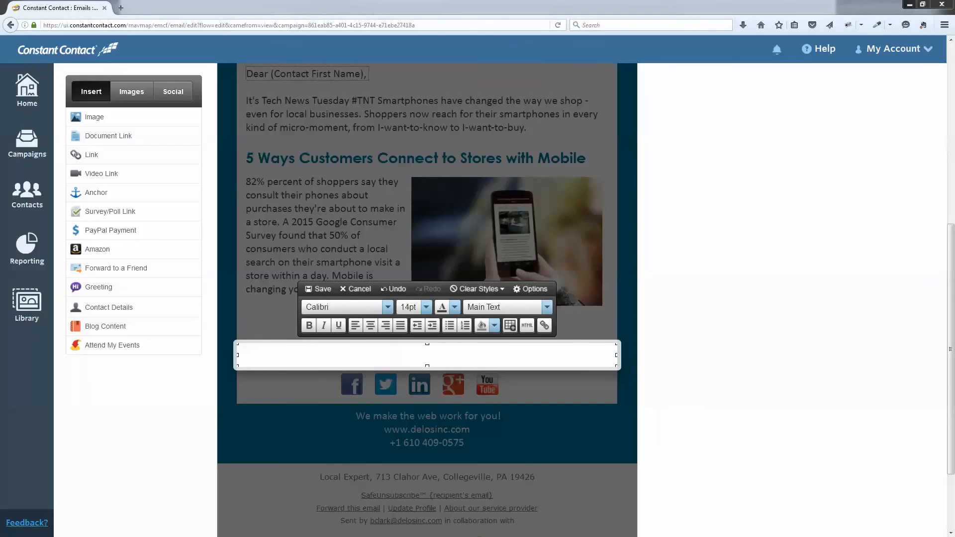
click(290, 351)
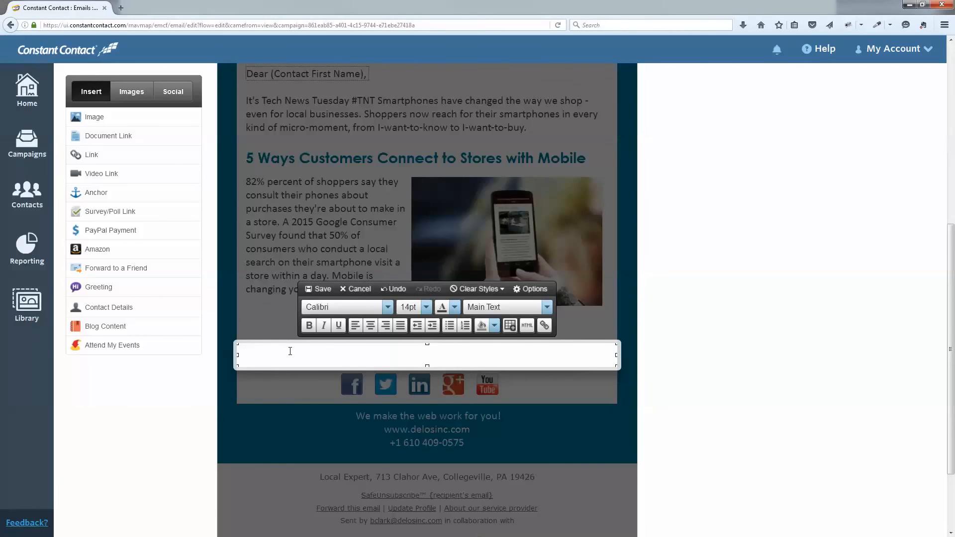
text(Having a mobile-optimized website is no longer optional, especially if you're a local business and want to be found with local search. But it's also time to take it a step further and provide a valuable, relevant user experience for your customers. Is your website offering a rich experience for mobile shoppers?)
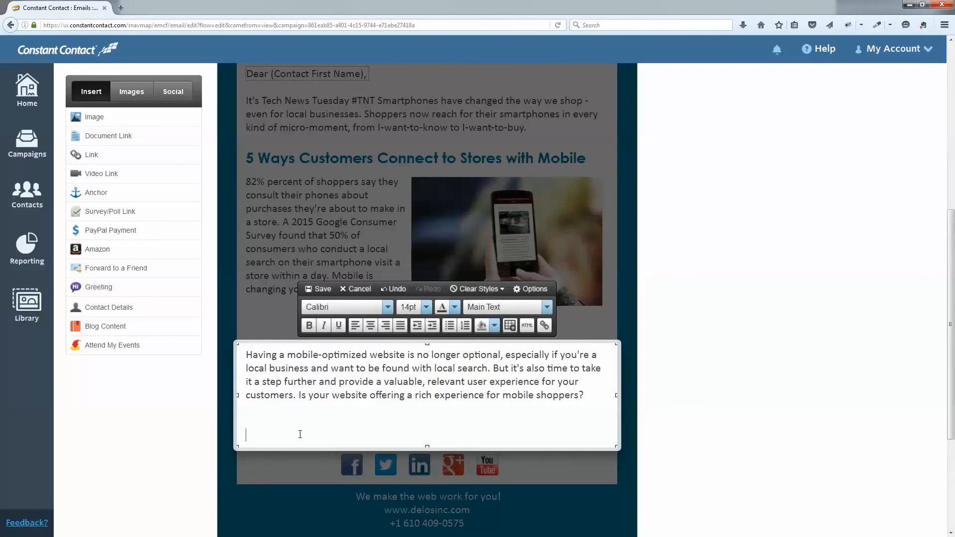
Remove the blank lines below the closing paragraph and save the content block.
key(BackSpace)
key(BackSpace)
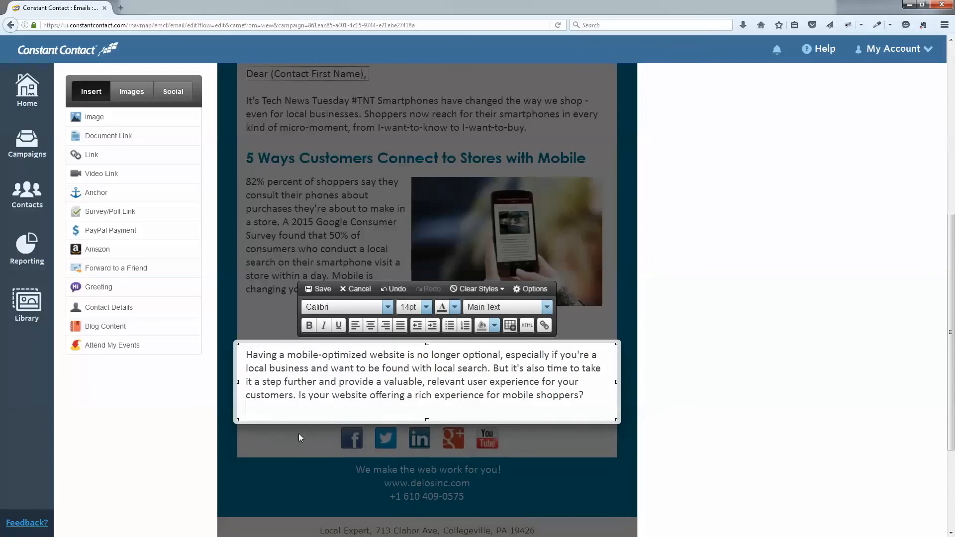
key(BackSpace)
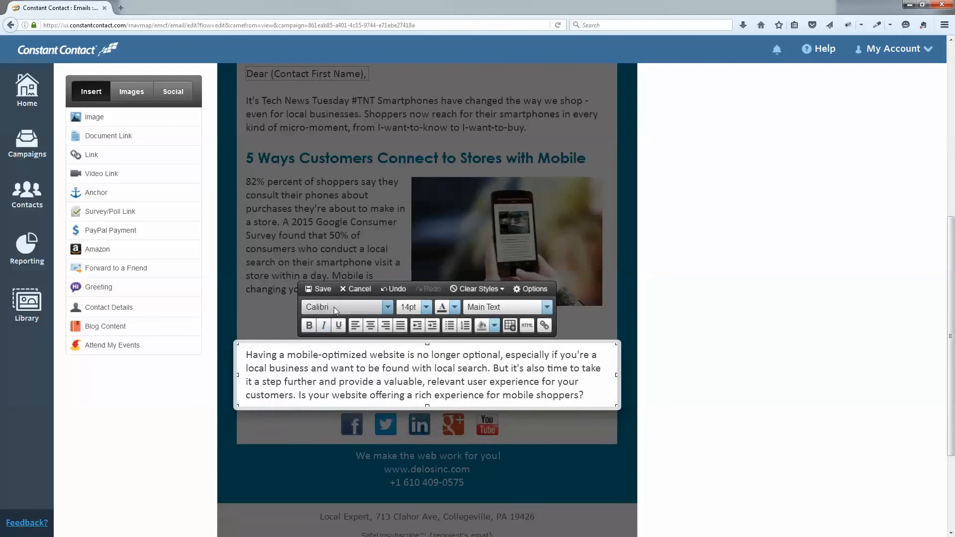
click(322, 290)
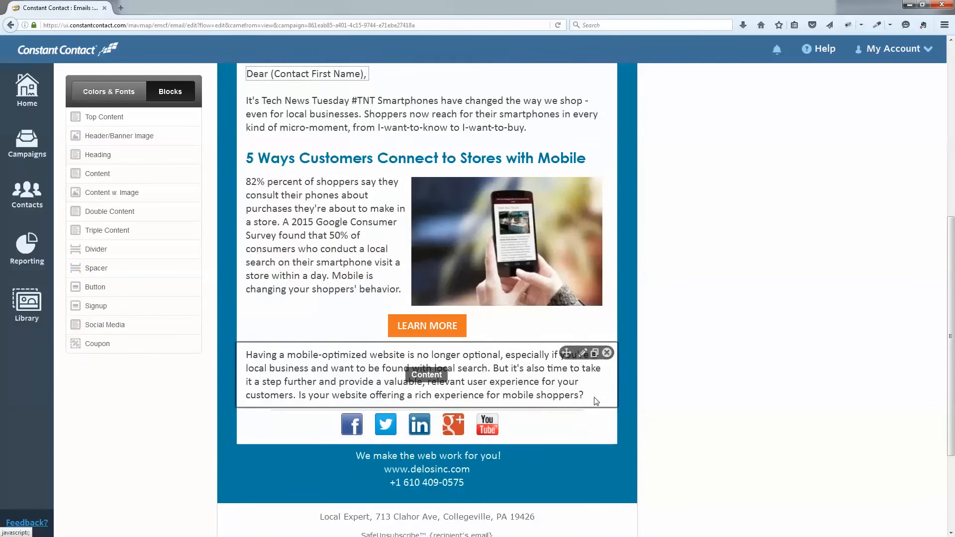
Look over the assembled newsletter and save the TNT April 10 email draft.
scroll(596, 402, up, 5)
scroll(595, 397, down, 1)
scroll(594, 397, down, 2)
scroll(594, 397, up, 3)
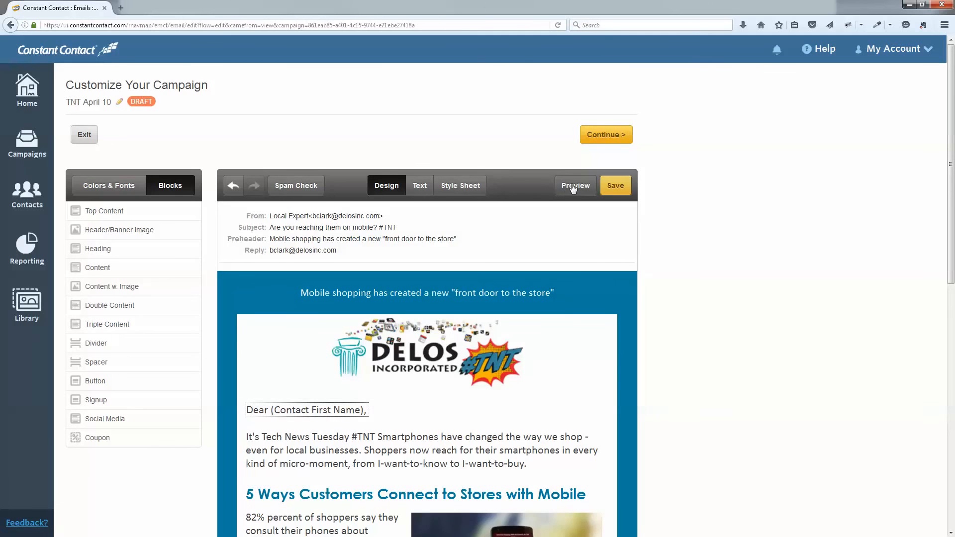
click(615, 189)
Review the whole email in the desktop preview, send a test to the prefilled address and close the preview.
click(575, 186)
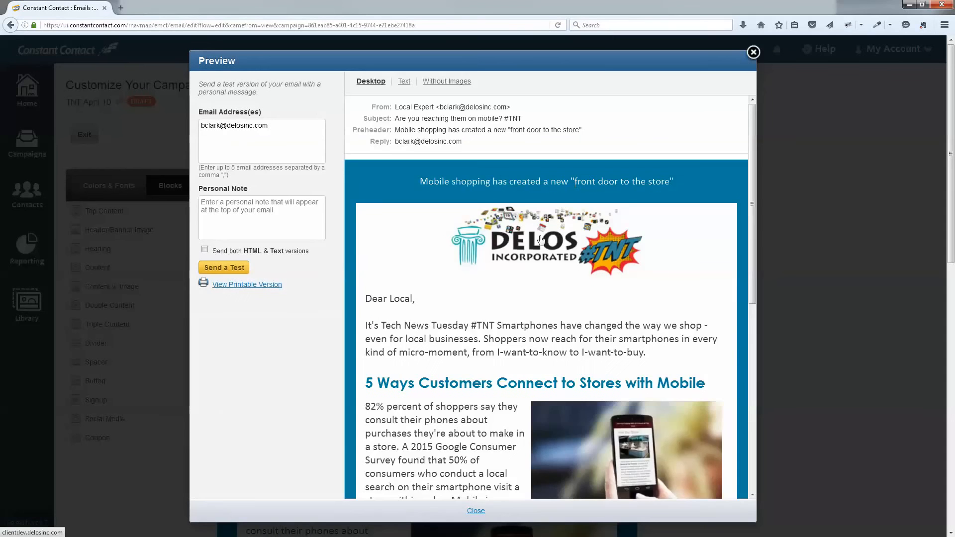
scroll(544, 239, down, 6)
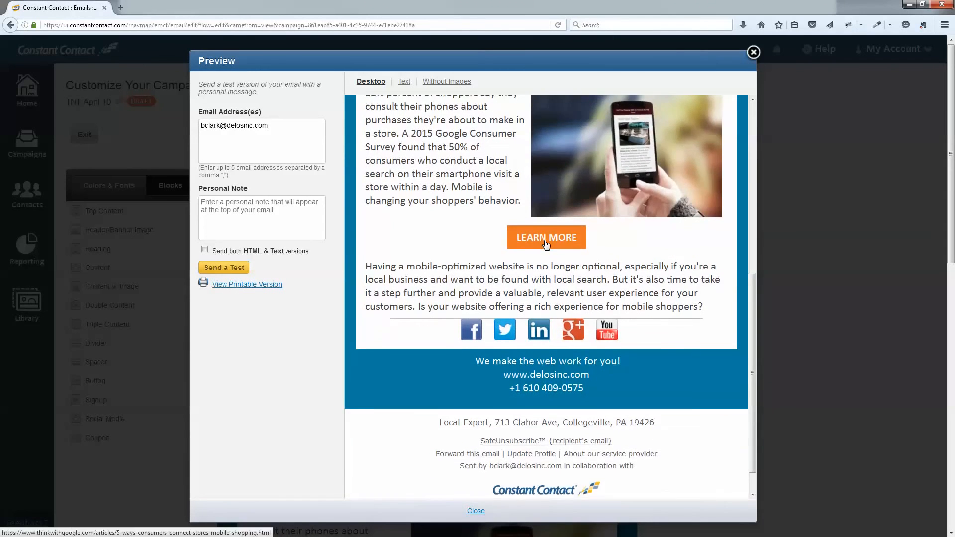
scroll(546, 244, up, 6)
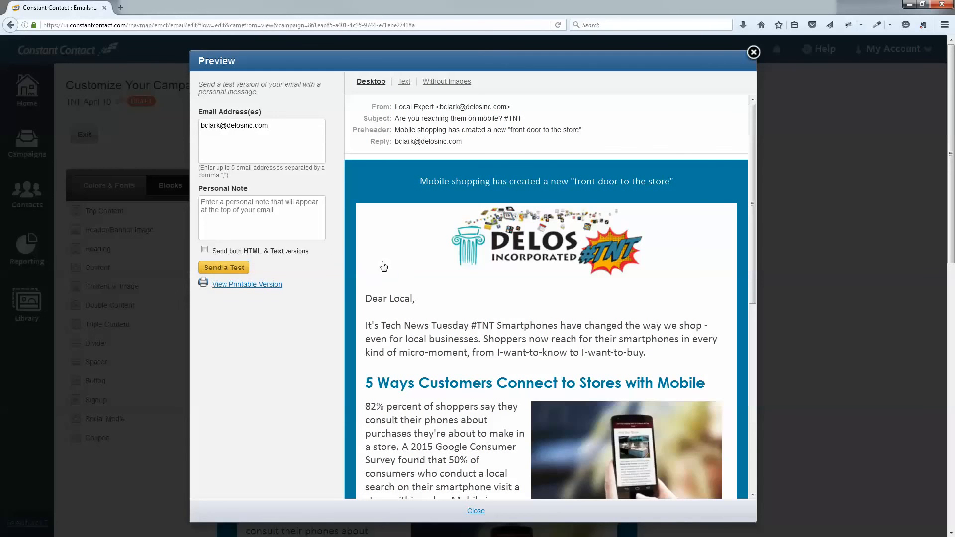
scroll(408, 271, down, 4)
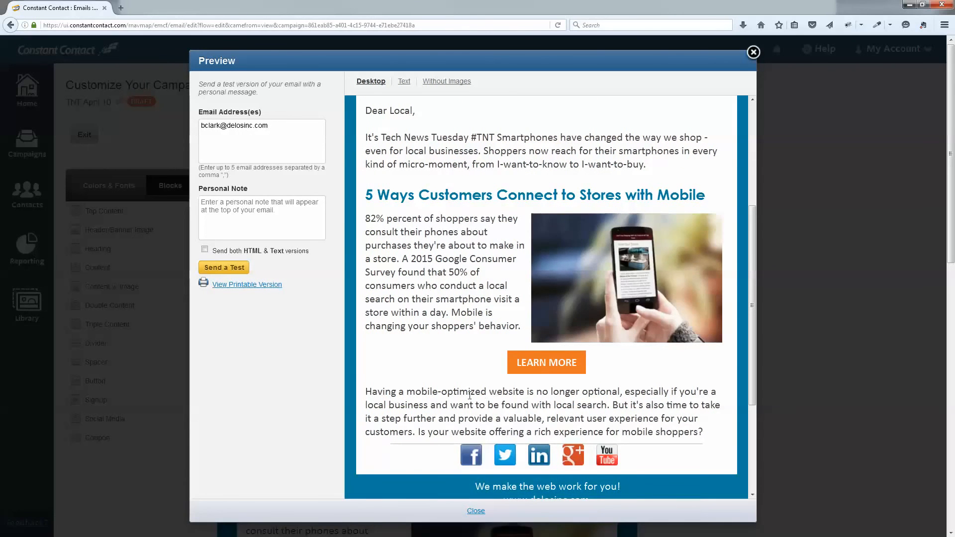
scroll(445, 363, up, 4)
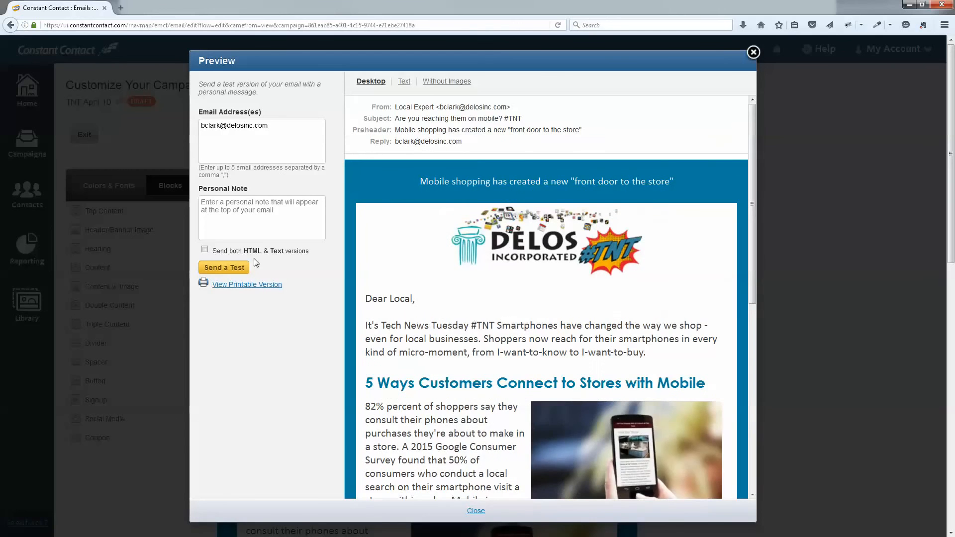
click(244, 268)
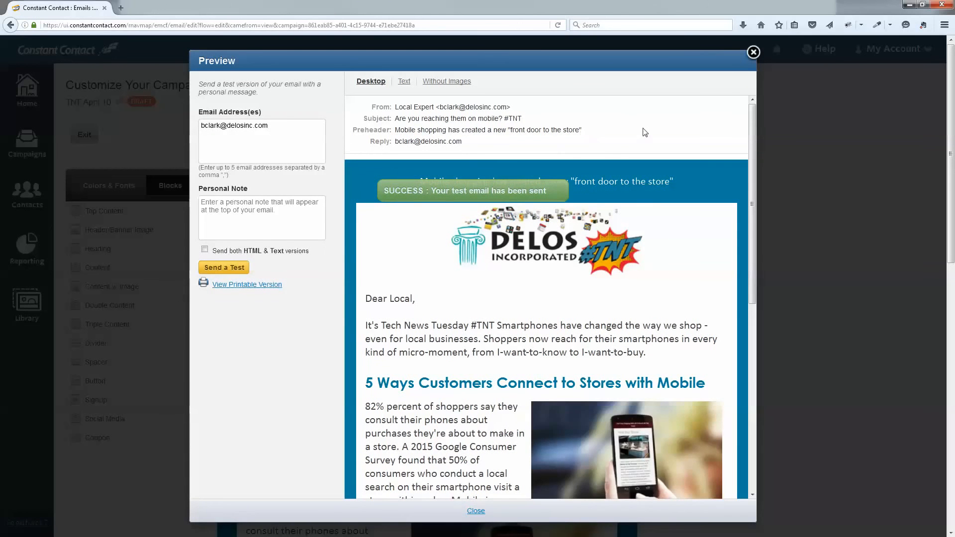
click(752, 53)
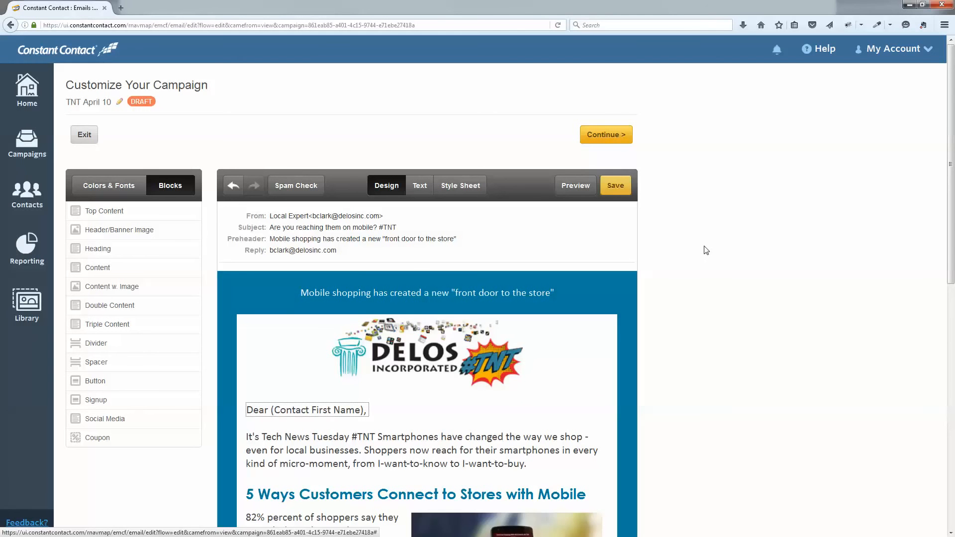
Delete the divider block between the closing paragraph and the social media icons, and save the email.
scroll(643, 246, down, 7)
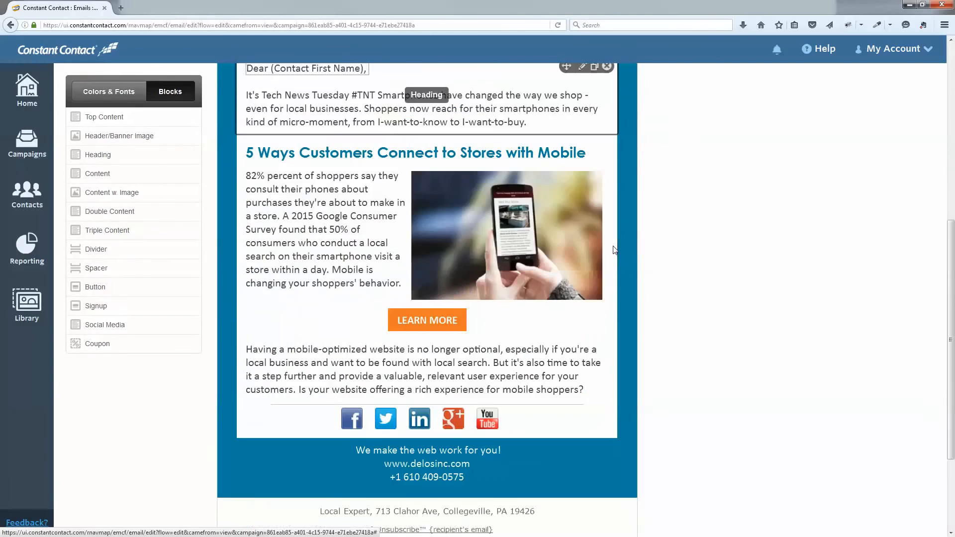
scroll(615, 250, down, 1)
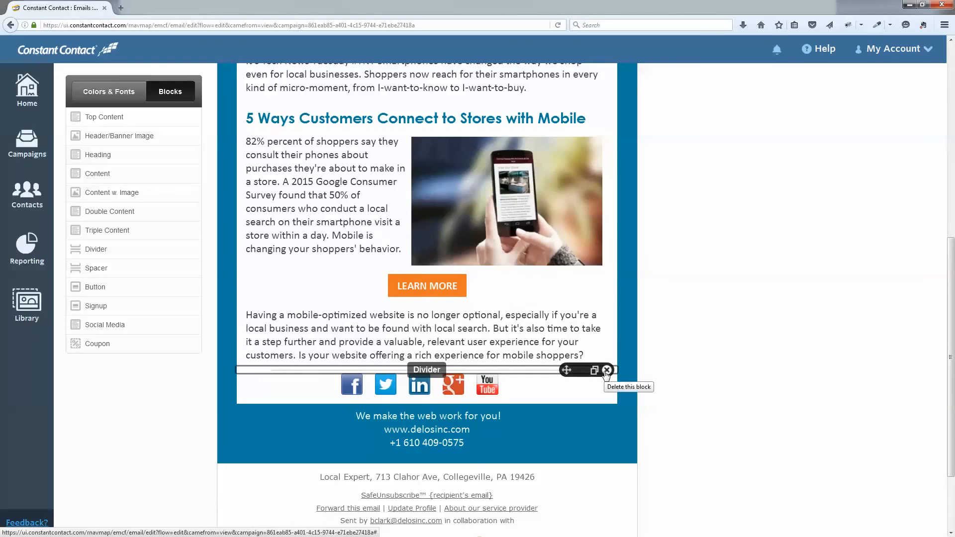
click(606, 371)
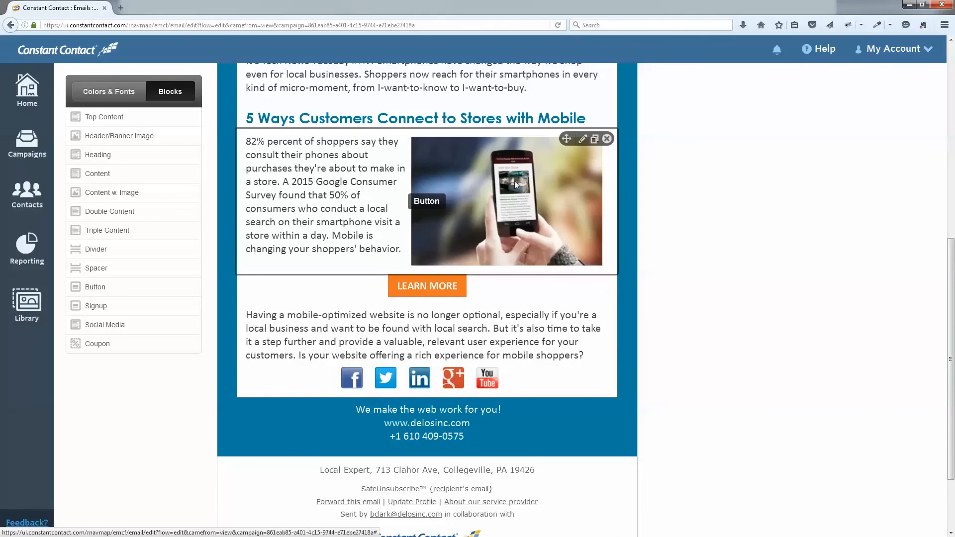
scroll(493, 204, up, 8)
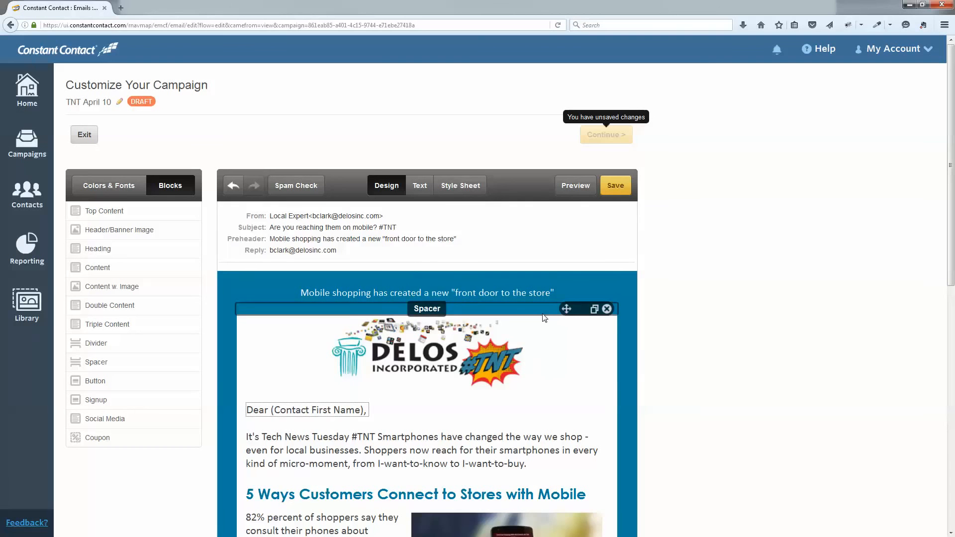
click(617, 184)
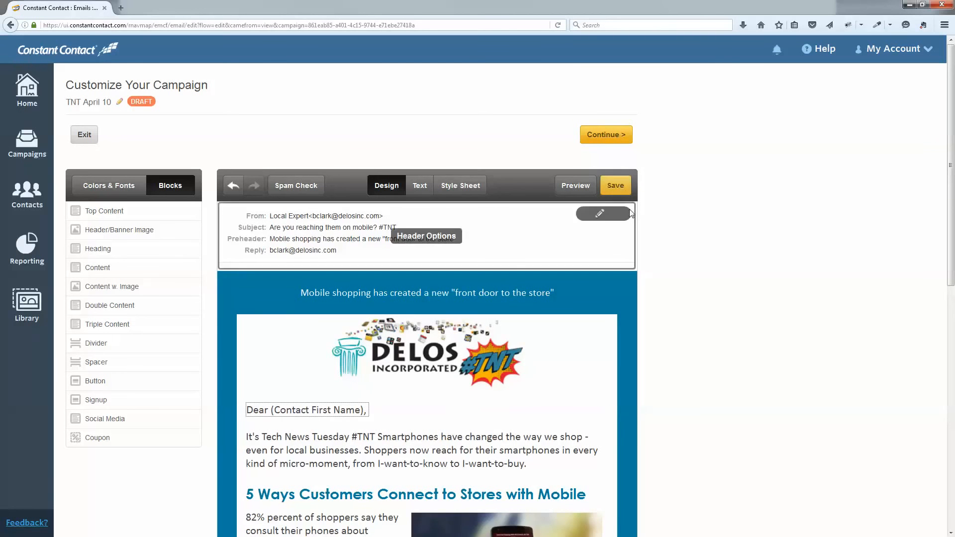
Continue to the email's sending options, view the Schedule For Later settings and switch back to Send Now.
click(606, 140)
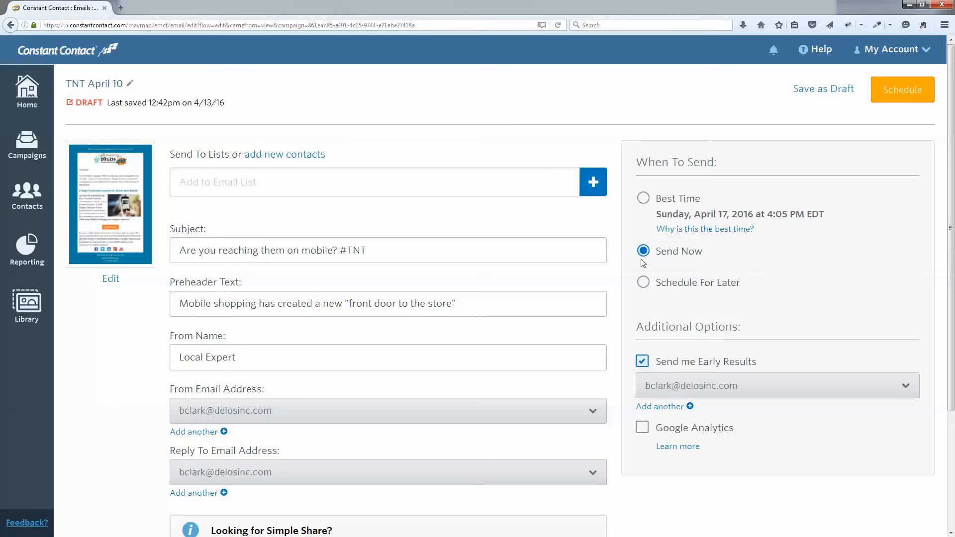
click(643, 282)
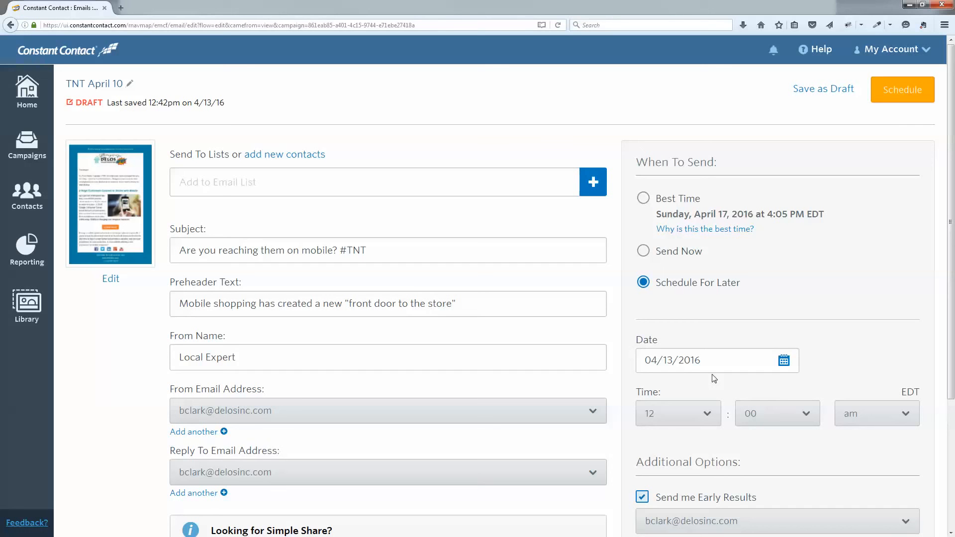
click(645, 252)
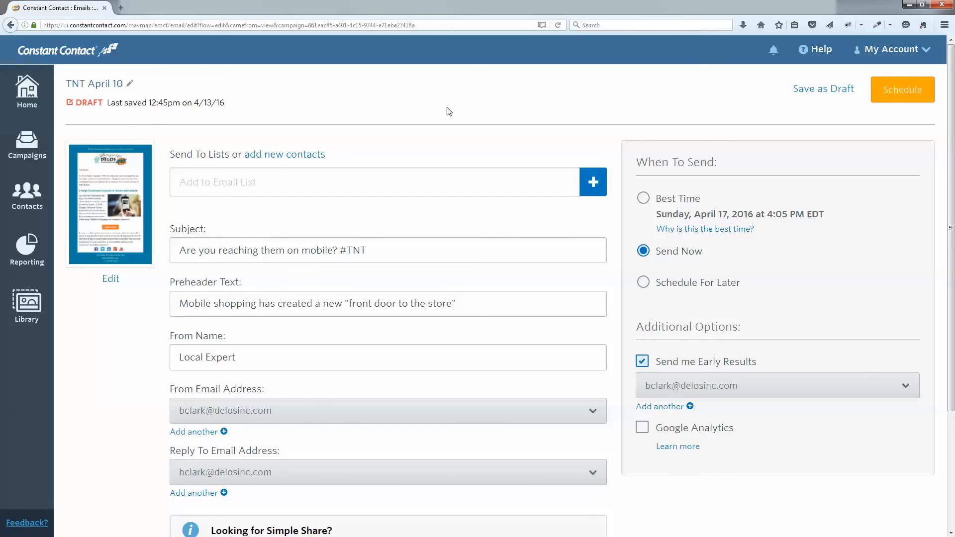
Add the Current Customers list as the email's recipients and save the list selection.
click(592, 182)
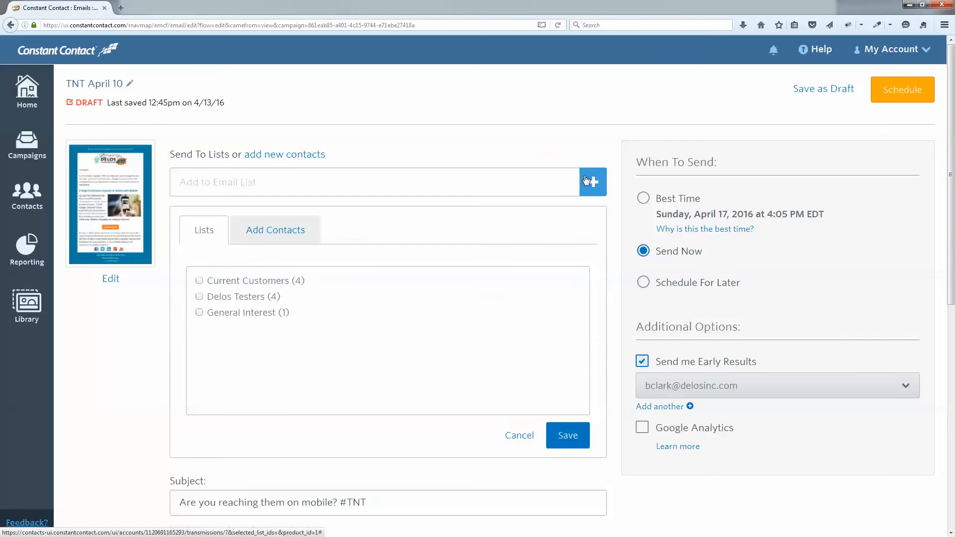
click(221, 283)
click(564, 435)
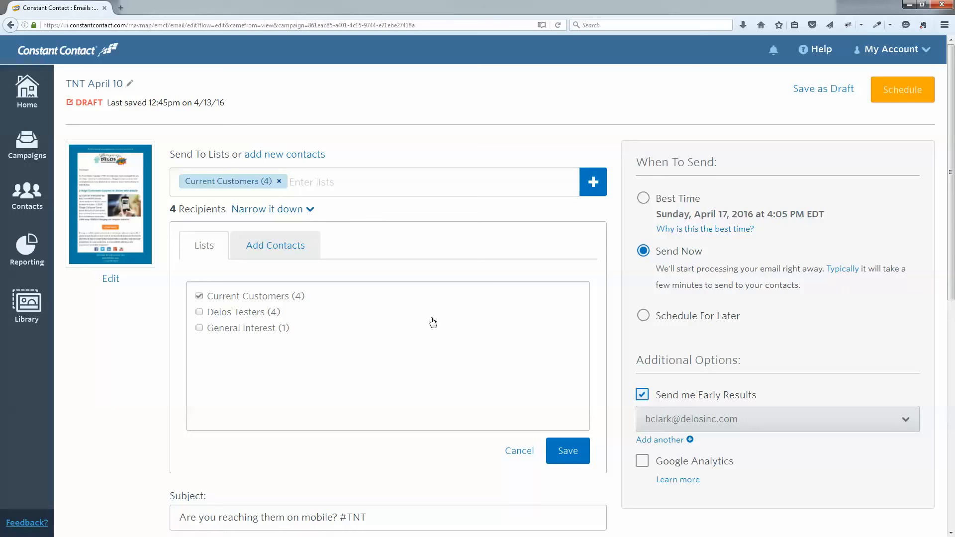
click(568, 451)
scroll(599, 465, down, 3)
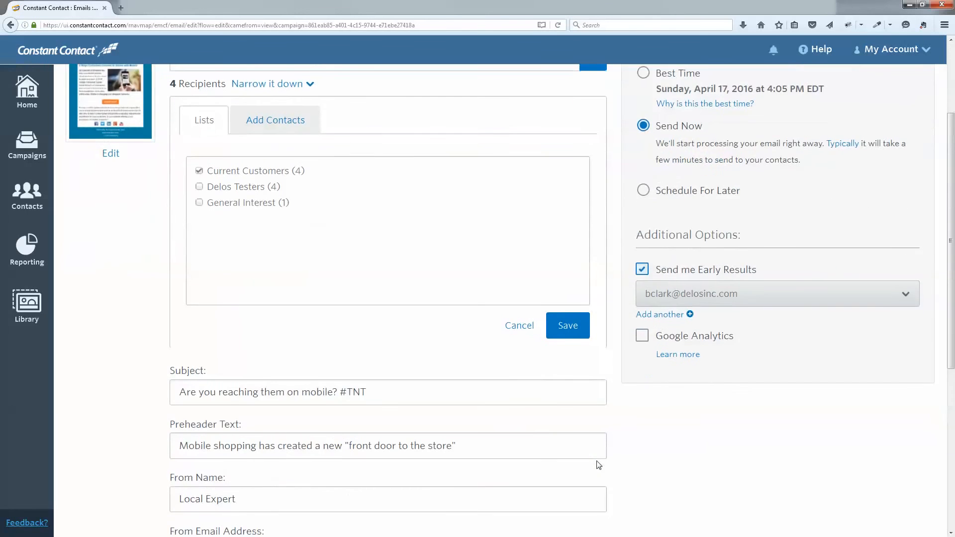
Schedule the email with the Send Now option and open the scheduling of social posts for the campaign.
scroll(600, 465, up, 3)
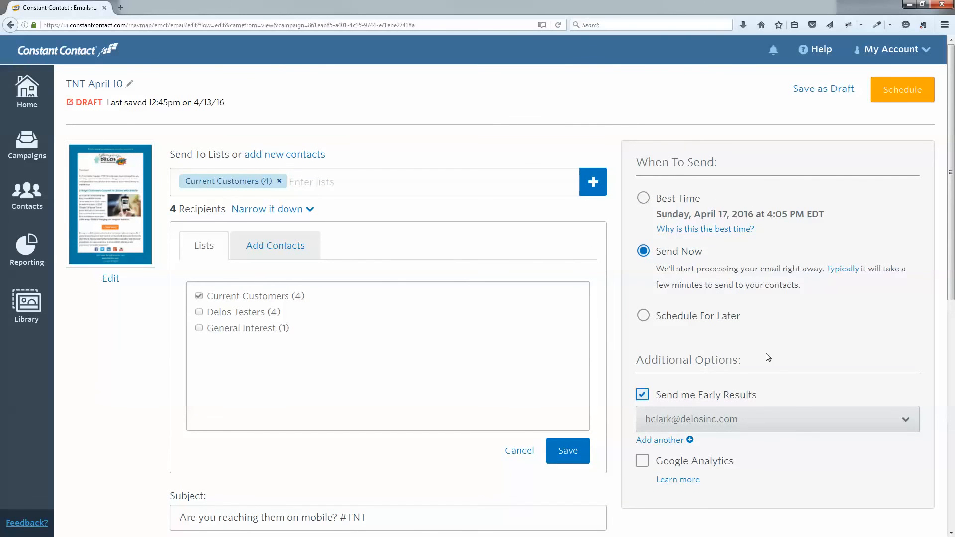
click(897, 99)
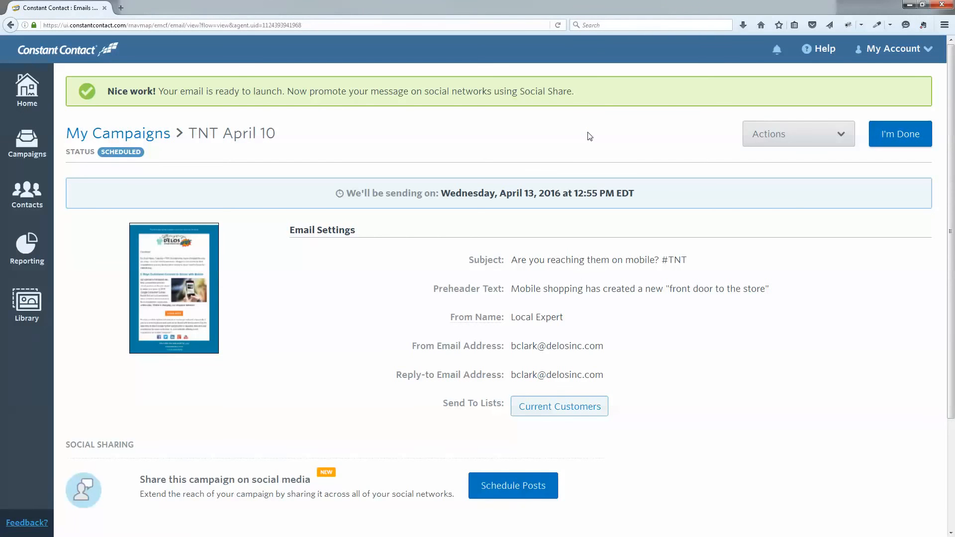
click(513, 486)
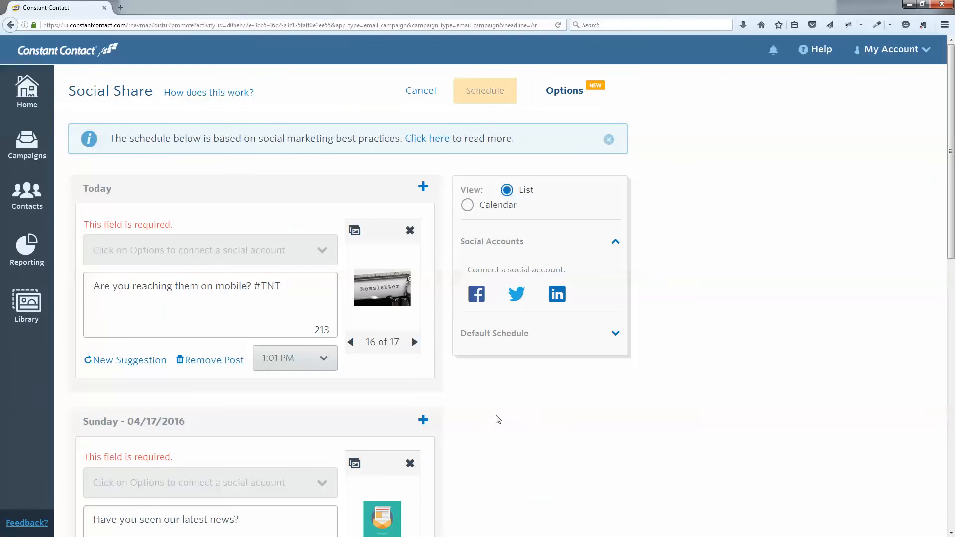
View the social post schedule as a calendar and switch back to the list view.
click(466, 207)
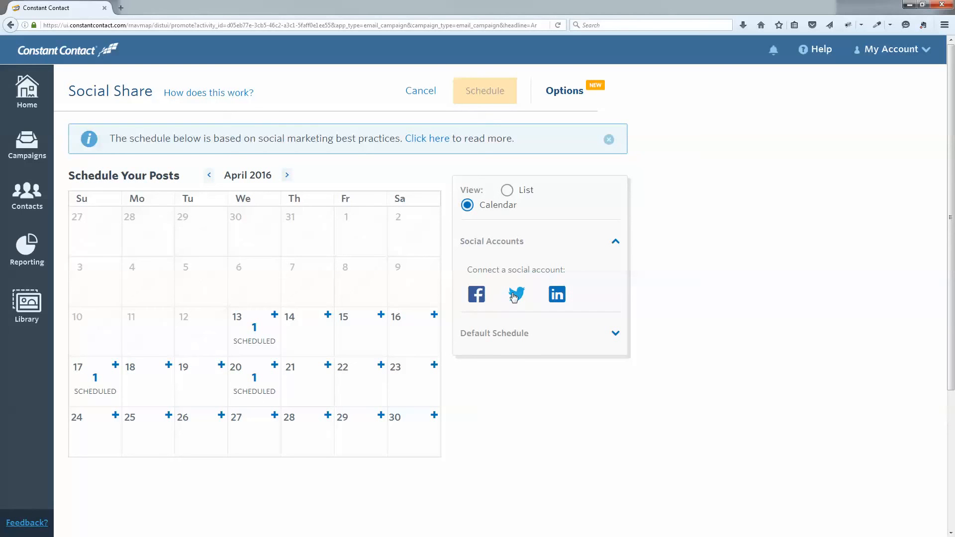
click(506, 191)
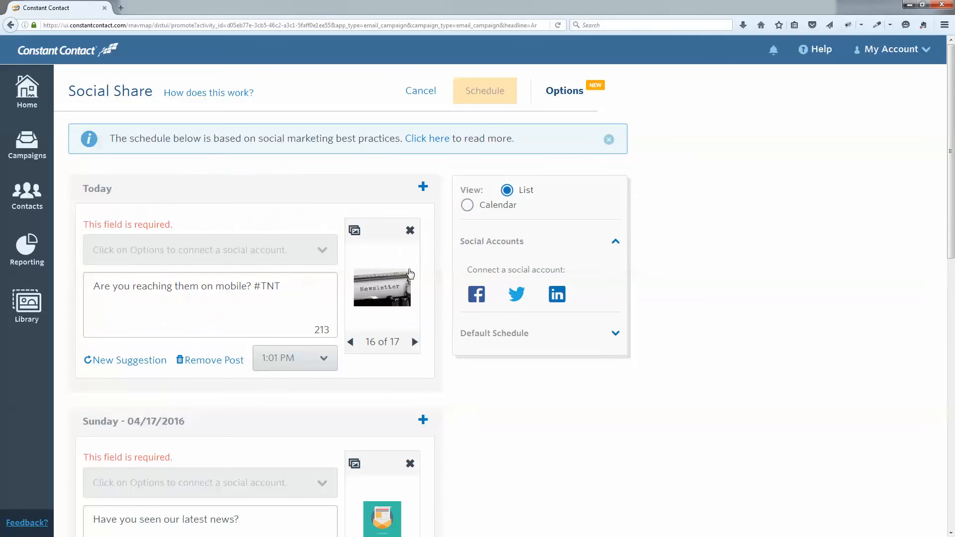
Change the image of today's social post to the photo of hands holding a smartphone, image 4 of 17.
click(414, 343)
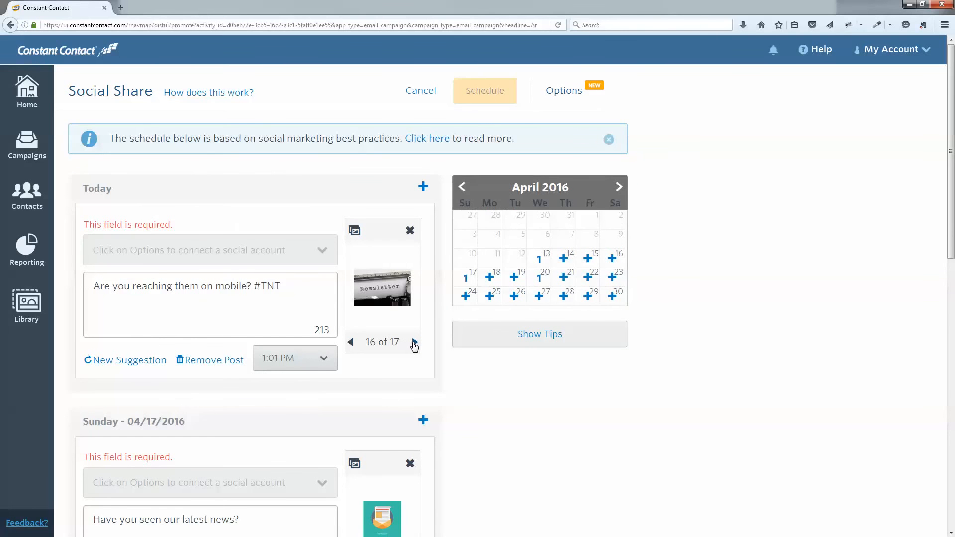
click(414, 343)
click(415, 343)
click(414, 343)
click(414, 343)
click(414, 343)
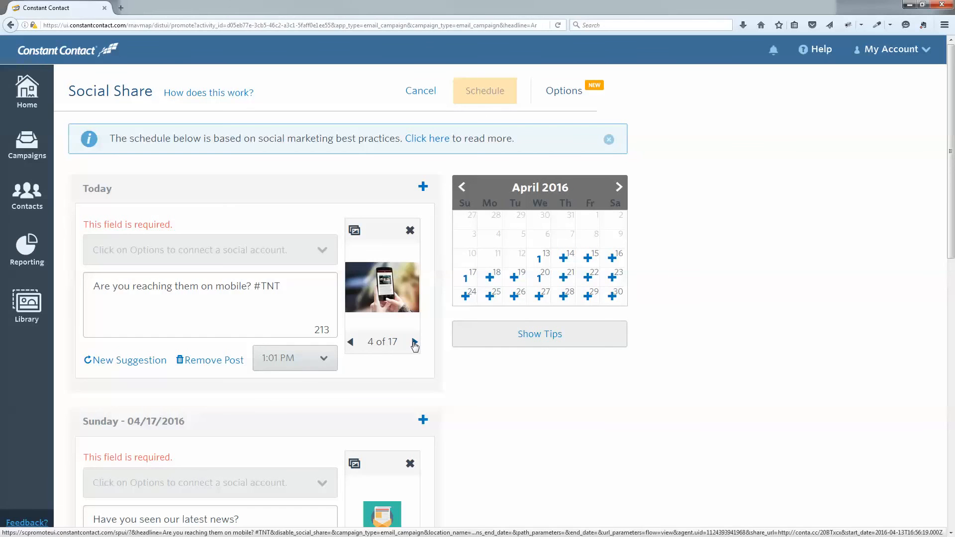